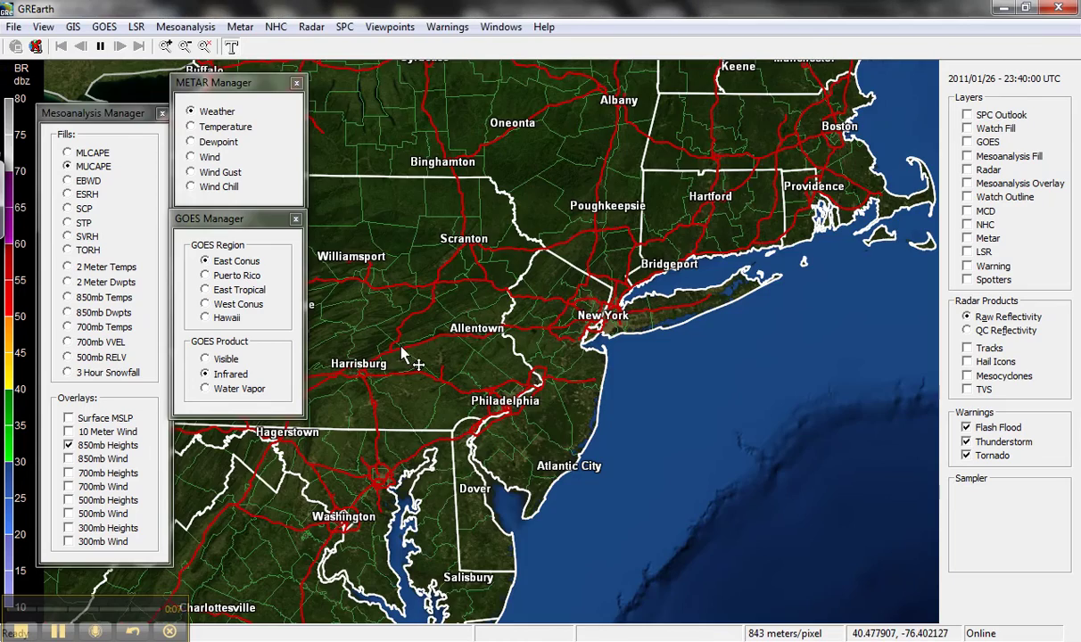
Step: Enable the GOES satellite layer with the Water Vapor product and zoom out over the eastern US
scroll(402, 348, down, 5)
scroll(402, 351, down, 2)
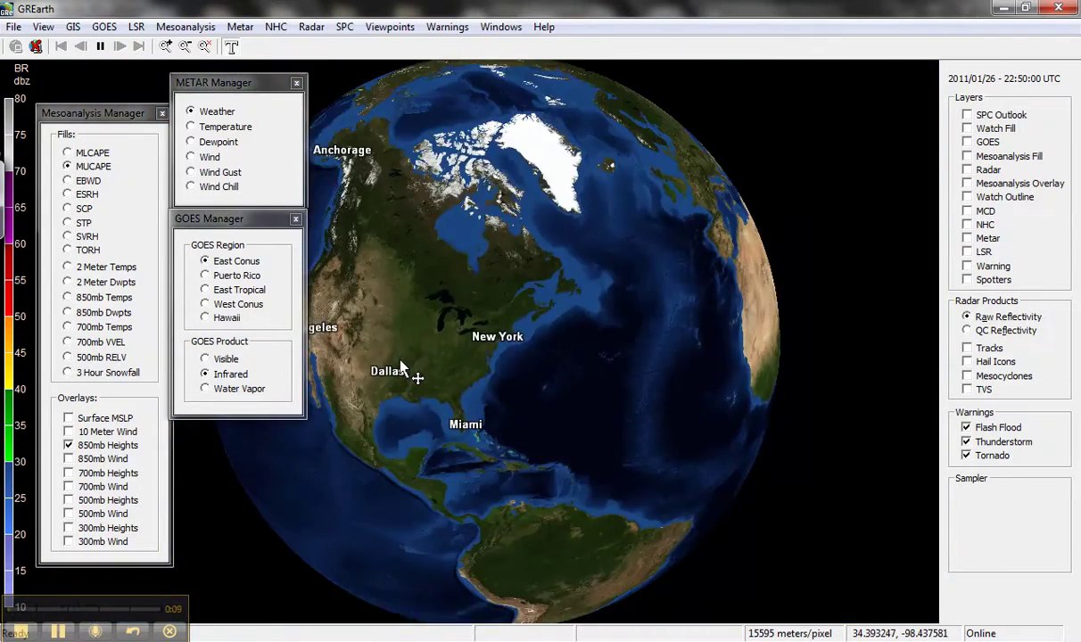
scroll(403, 356, up, 5)
scroll(404, 365, up, 3)
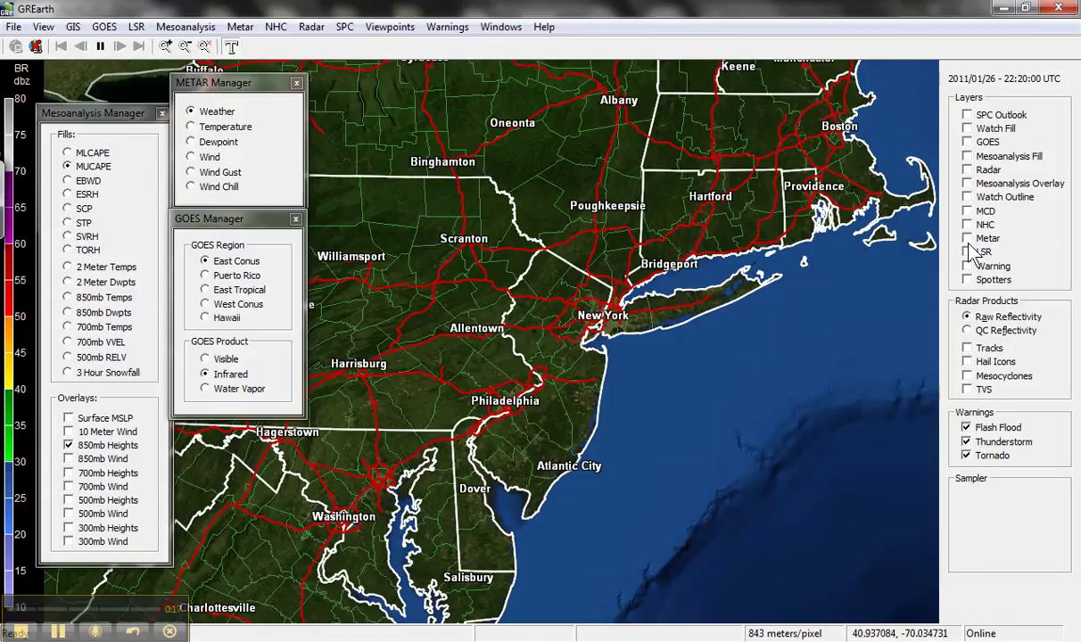
click(968, 142)
scroll(705, 317, down, 2)
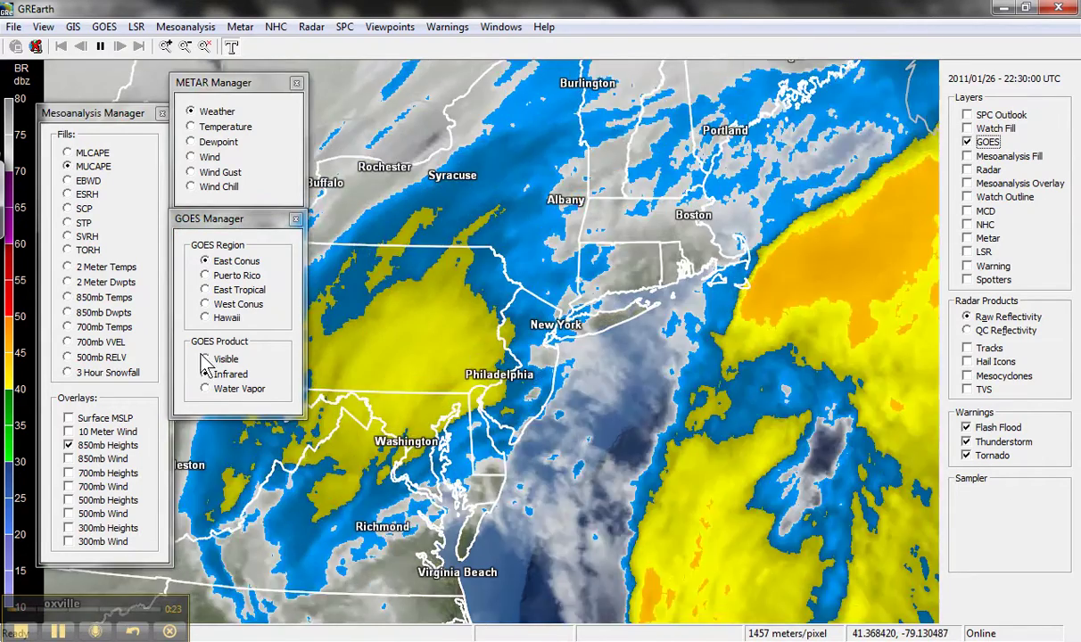
click(206, 389)
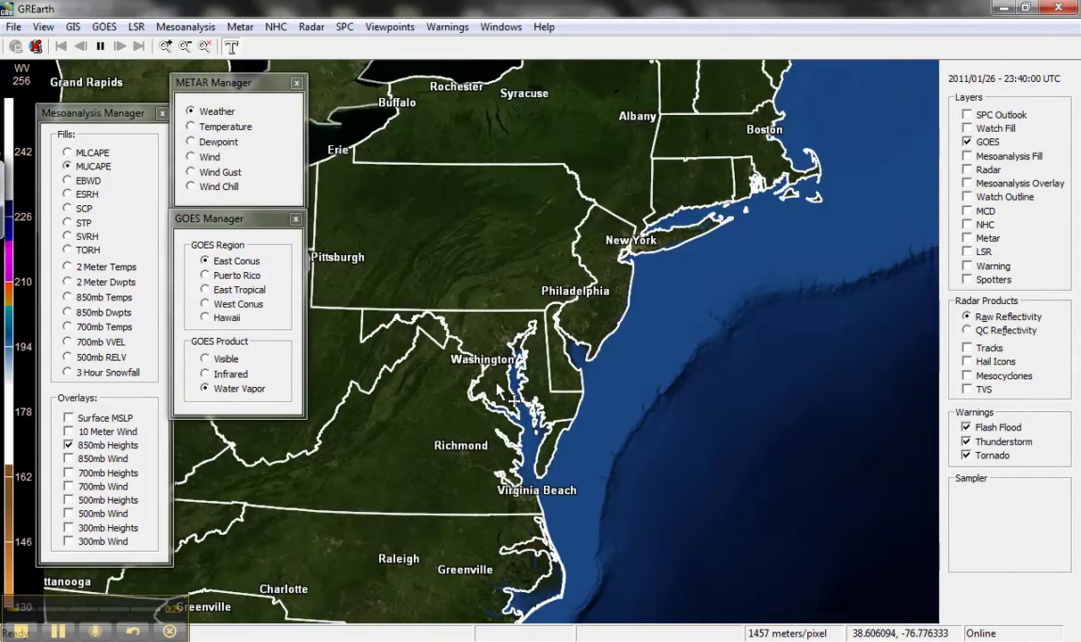
scroll(437, 446, down, 1)
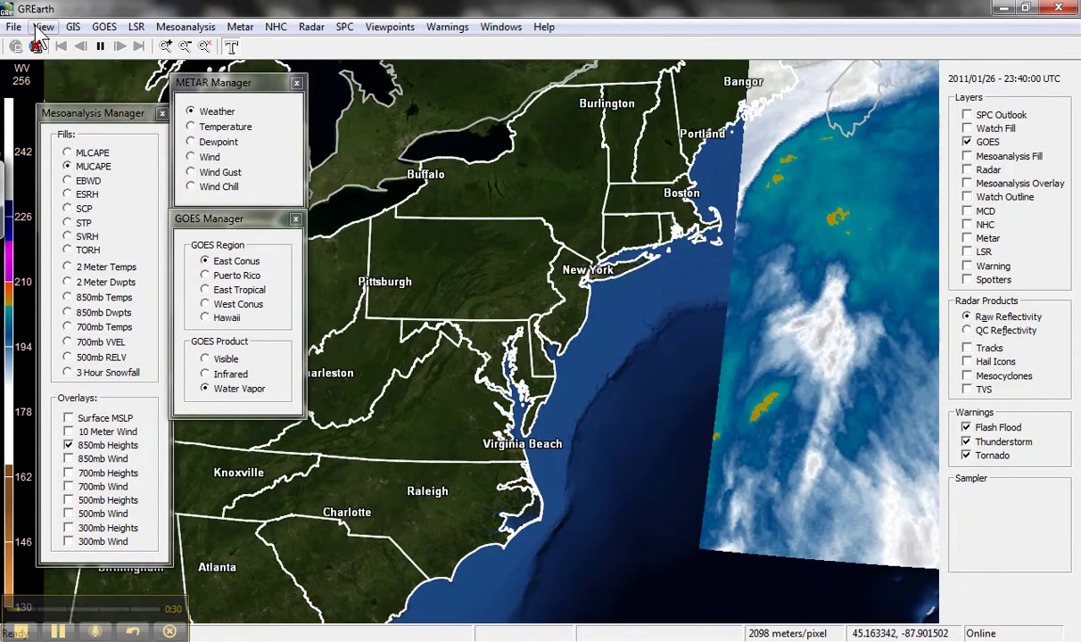
Step: Lower the animation loop length from 95 to 50 minutes in Animation Settings
click(42, 27)
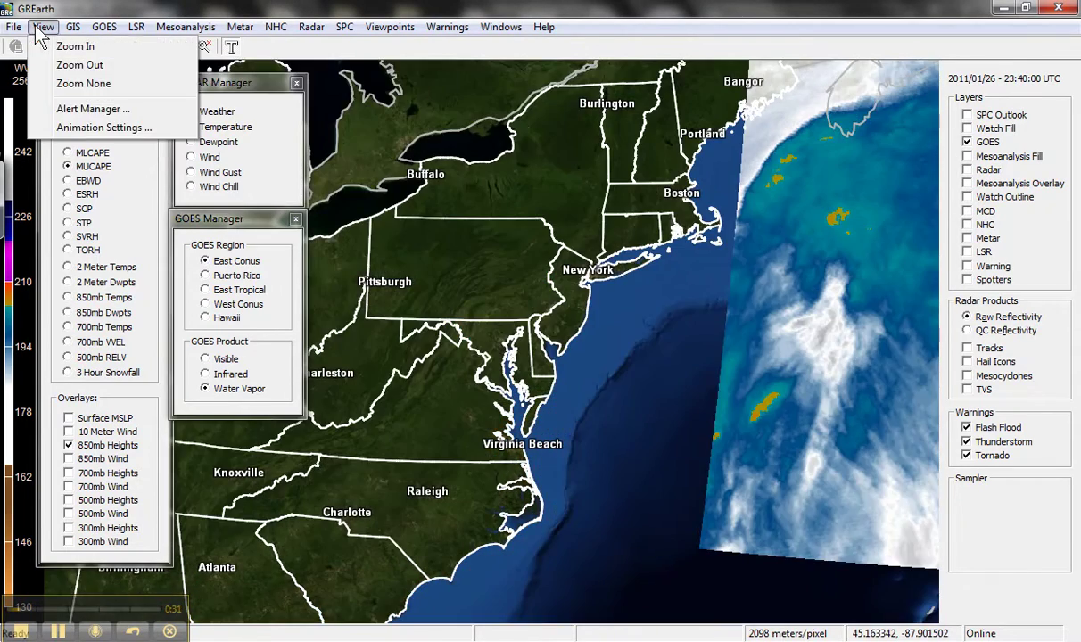
click(103, 127)
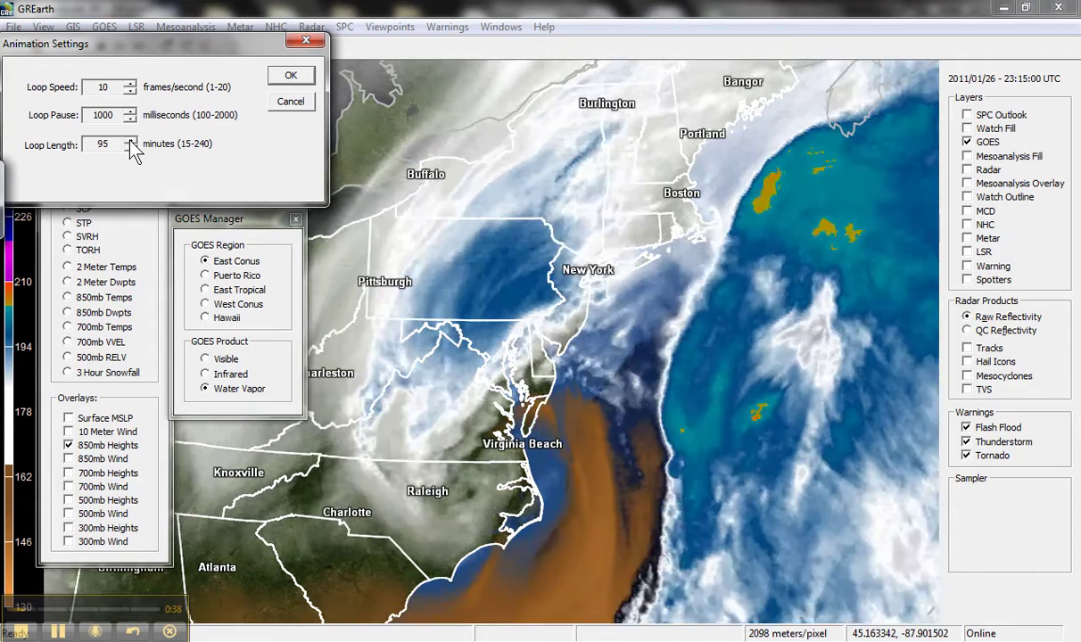
click(129, 140)
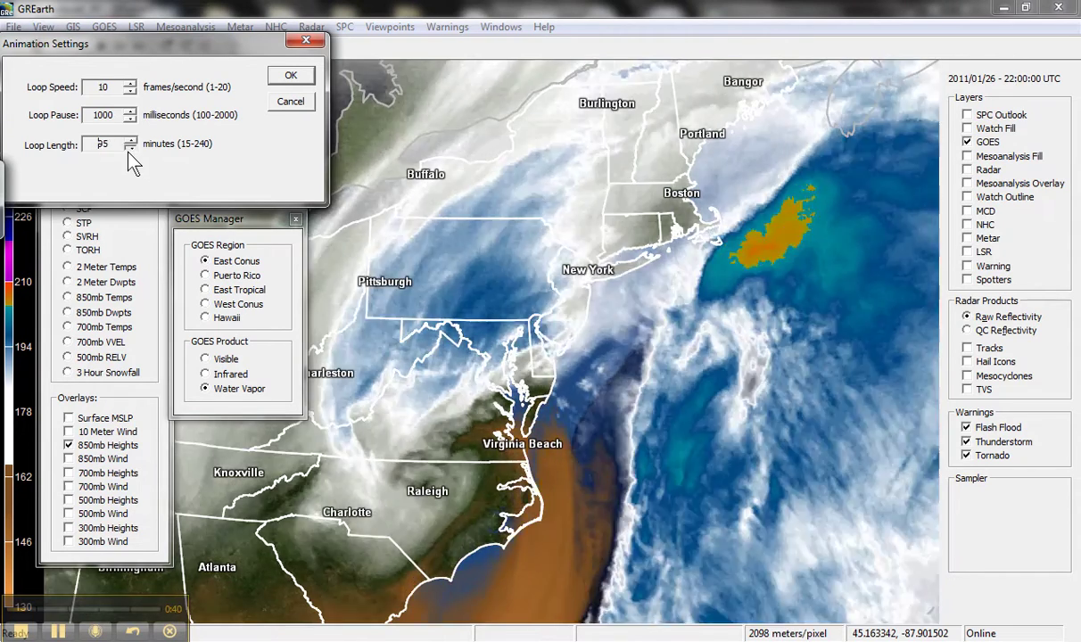
click(130, 148)
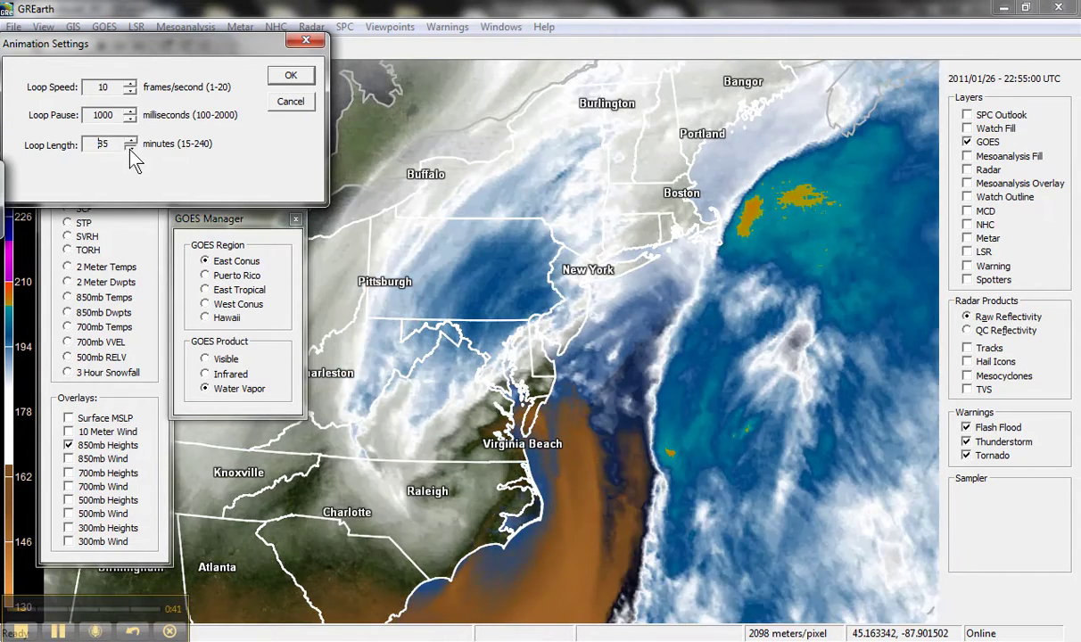
click(129, 148)
click(129, 148)
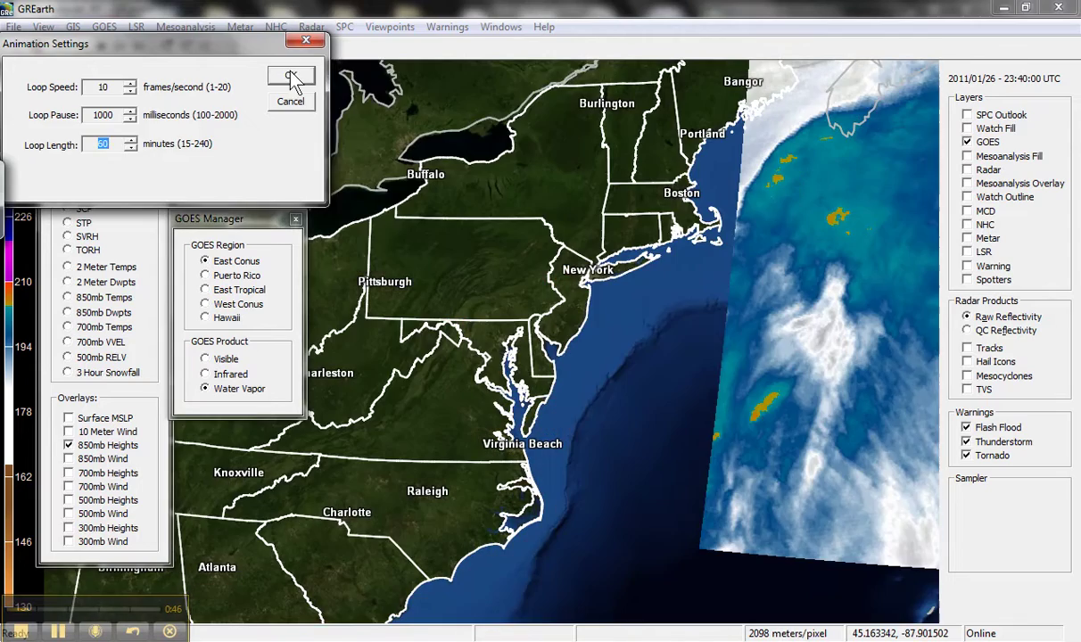
click(276, 77)
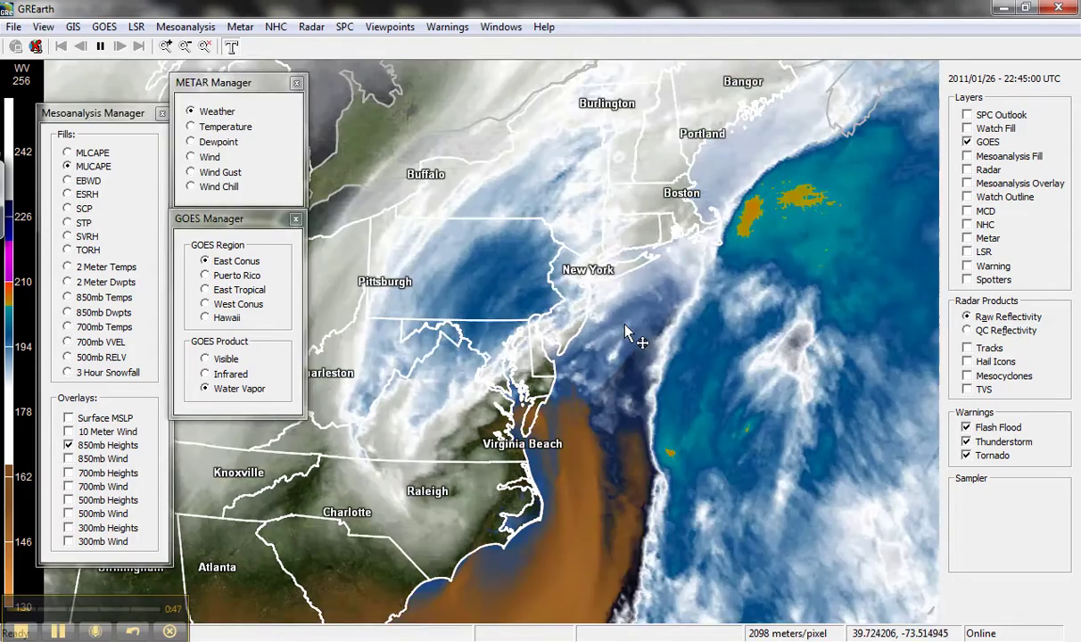
Step: Pan the map toward the Carolinas and zoom out to watch the water vapor loop
scroll(500, 295, up, 1)
drag(562, 374, 622, 253)
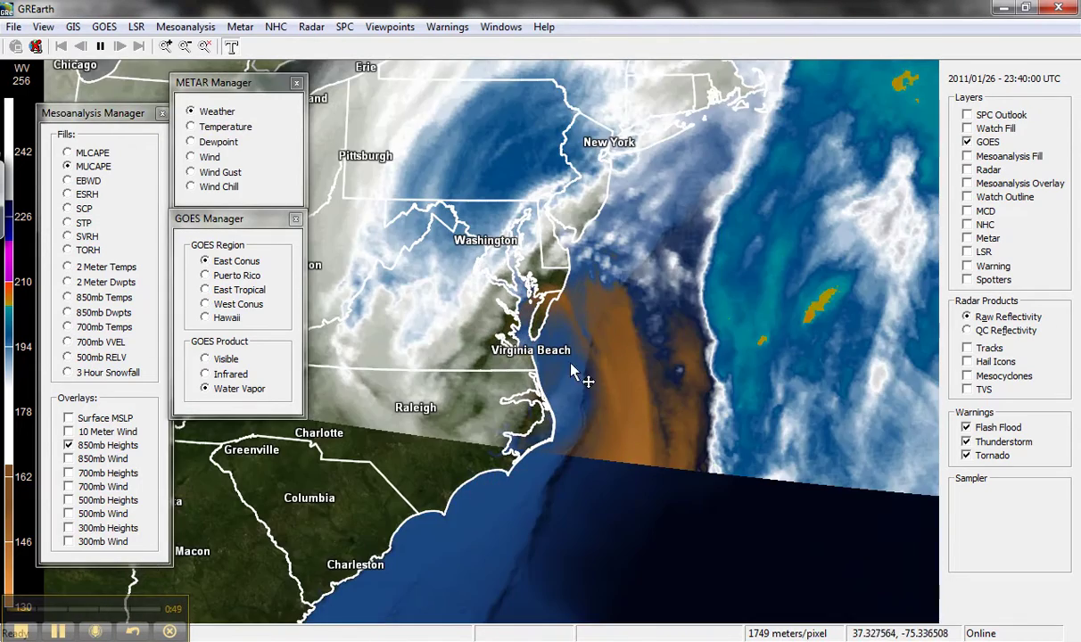
scroll(602, 346, down, 1)
scroll(599, 345, down, 1)
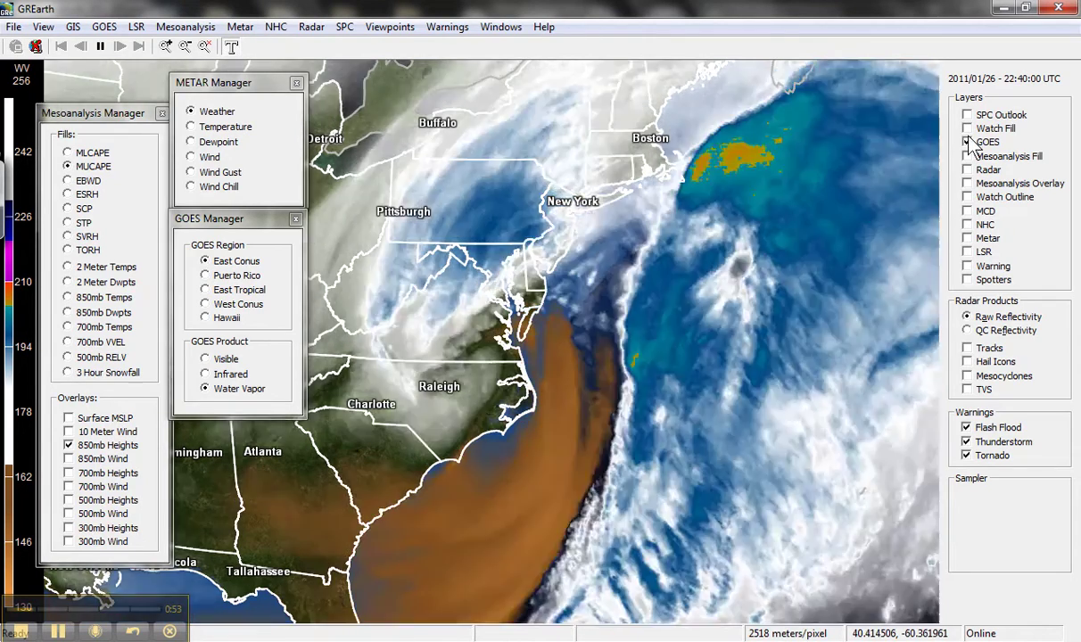
Step: Replace GOES with radar reflectivity, zoom into Philadelphia–Delaware, and show METAR station symbols
click(968, 142)
click(967, 170)
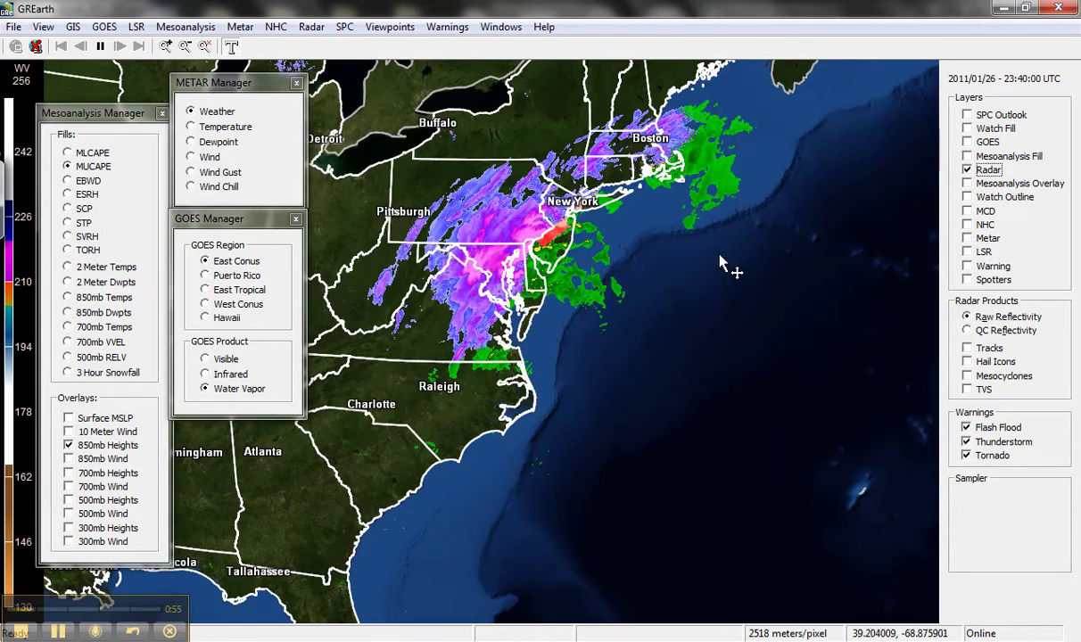
scroll(490, 339, up, 1)
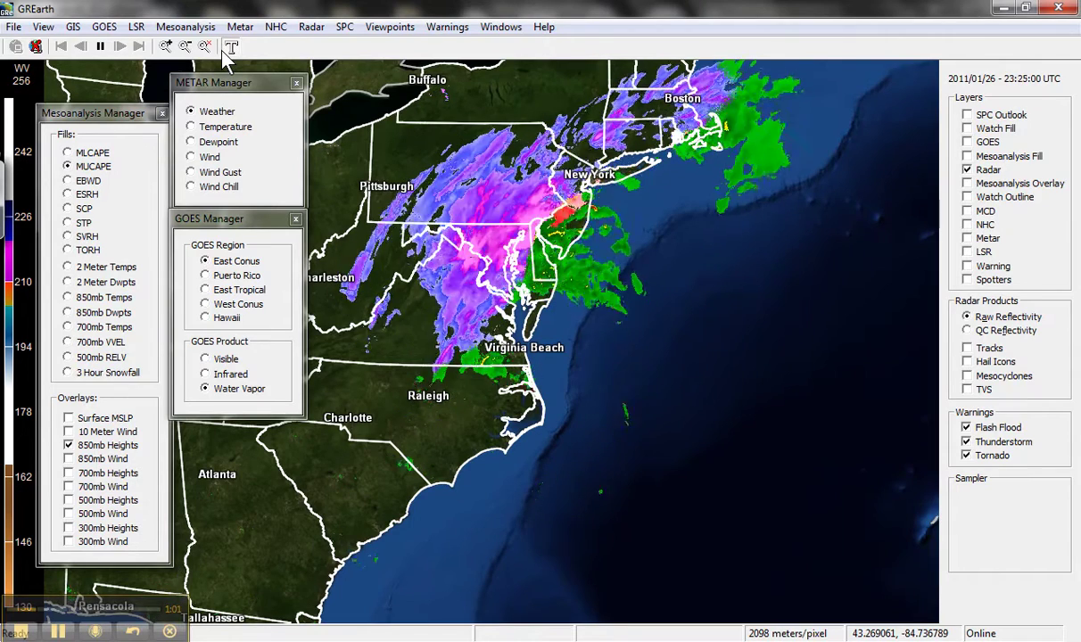
scroll(536, 179, up, 3)
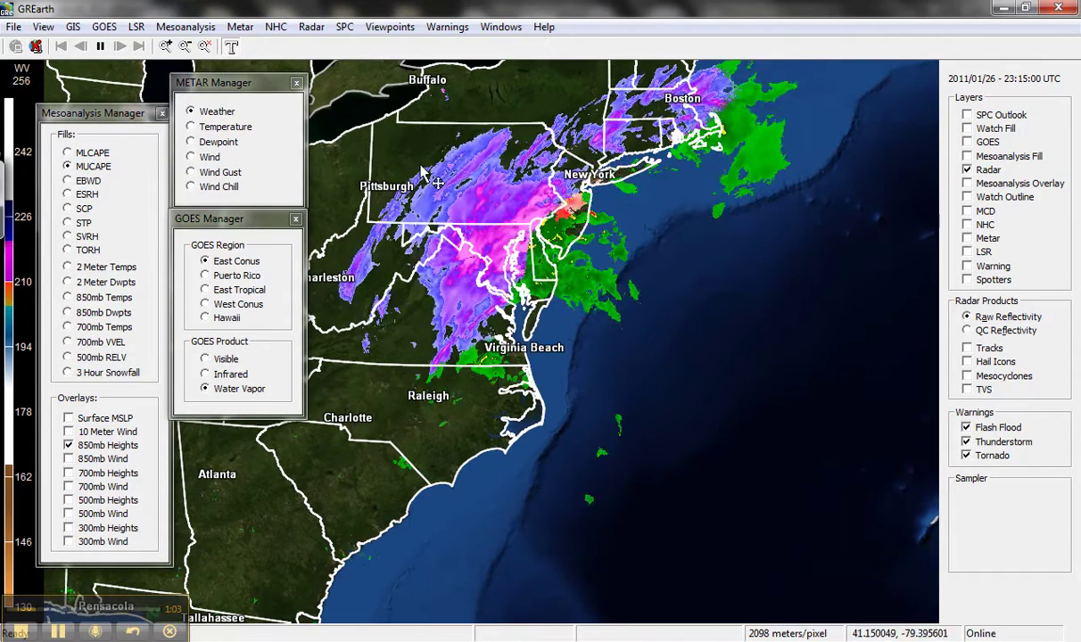
scroll(580, 199, up, 3)
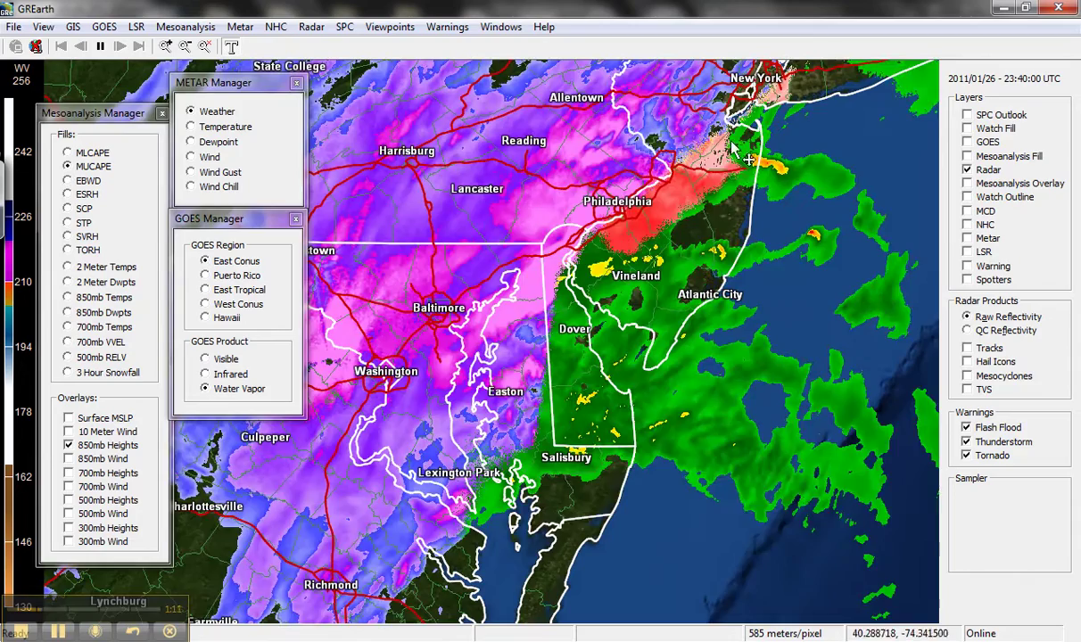
scroll(711, 163, up, 1)
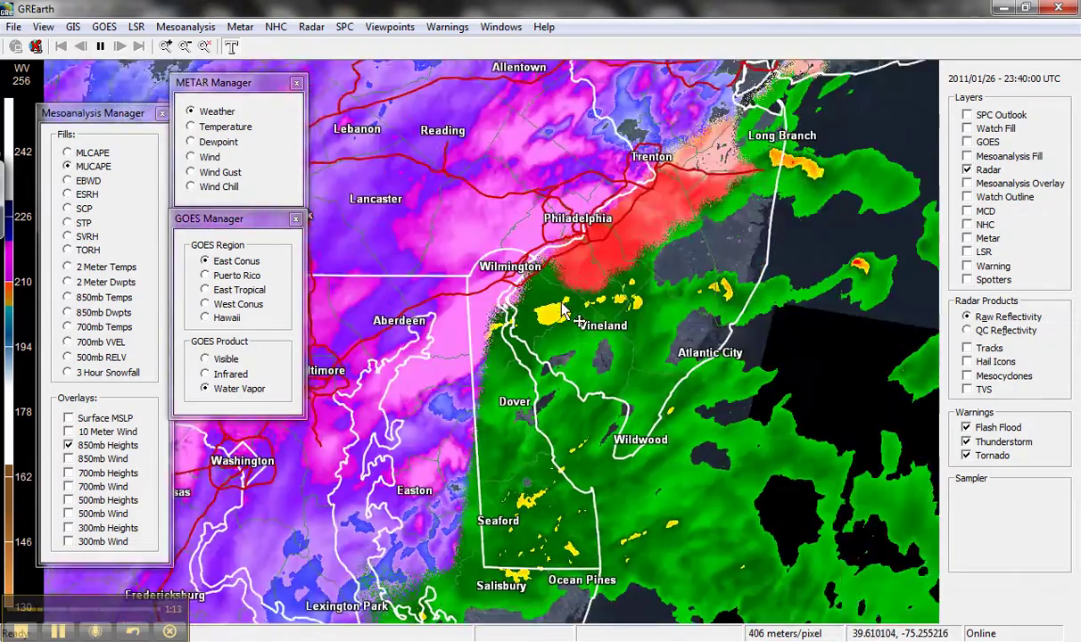
drag(563, 309, 550, 330)
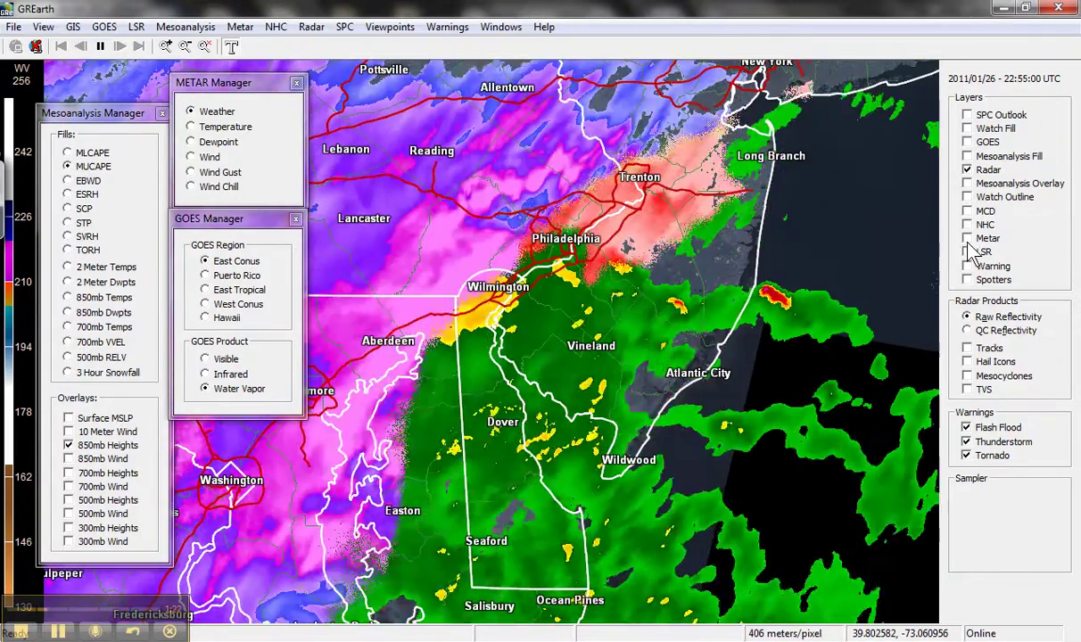
click(968, 239)
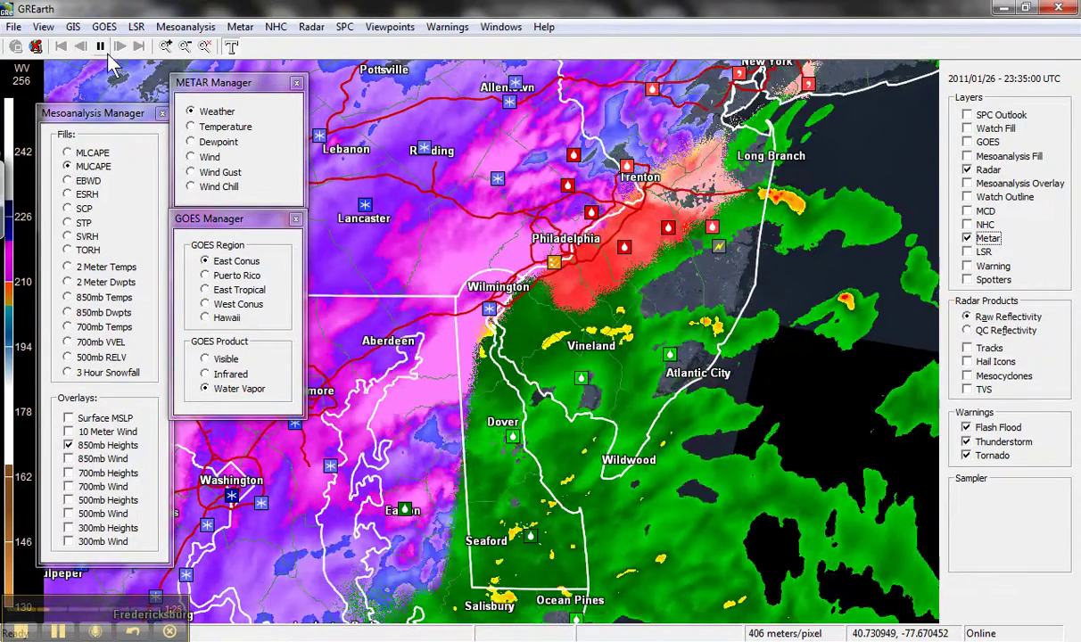
Step: Pause the radar loop, step back a frame, then jump to the latest frame
click(101, 46)
click(120, 46)
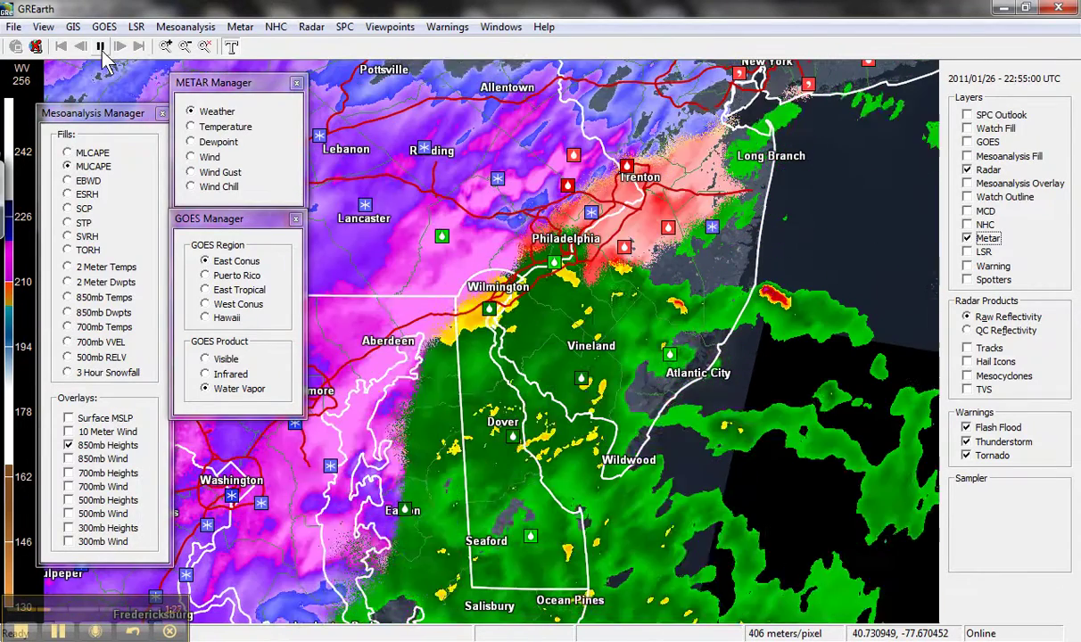
click(138, 46)
Step: Pan south toward the Chesapeake and southeastern Virginia, checking METAR station reports
mouse_move(495, 181)
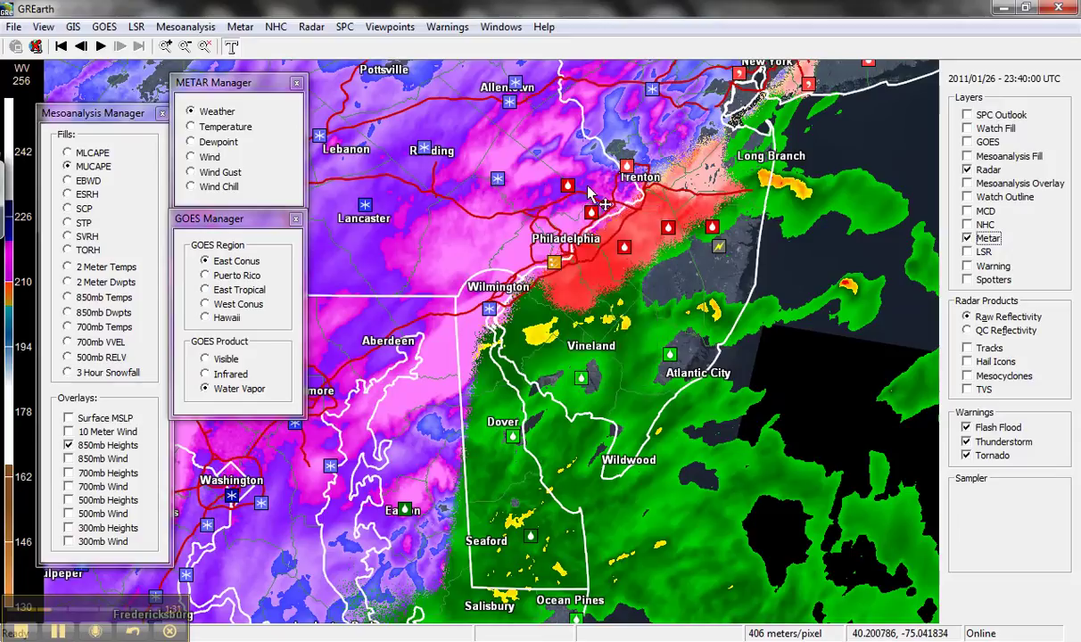
mouse_move(570, 191)
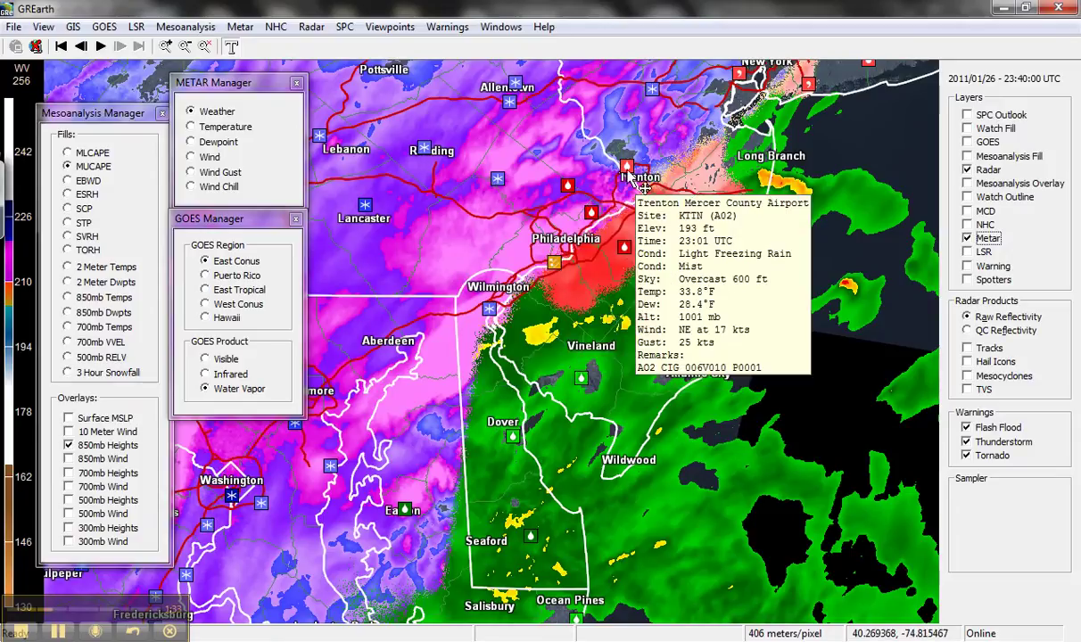
drag(511, 473, 647, 271)
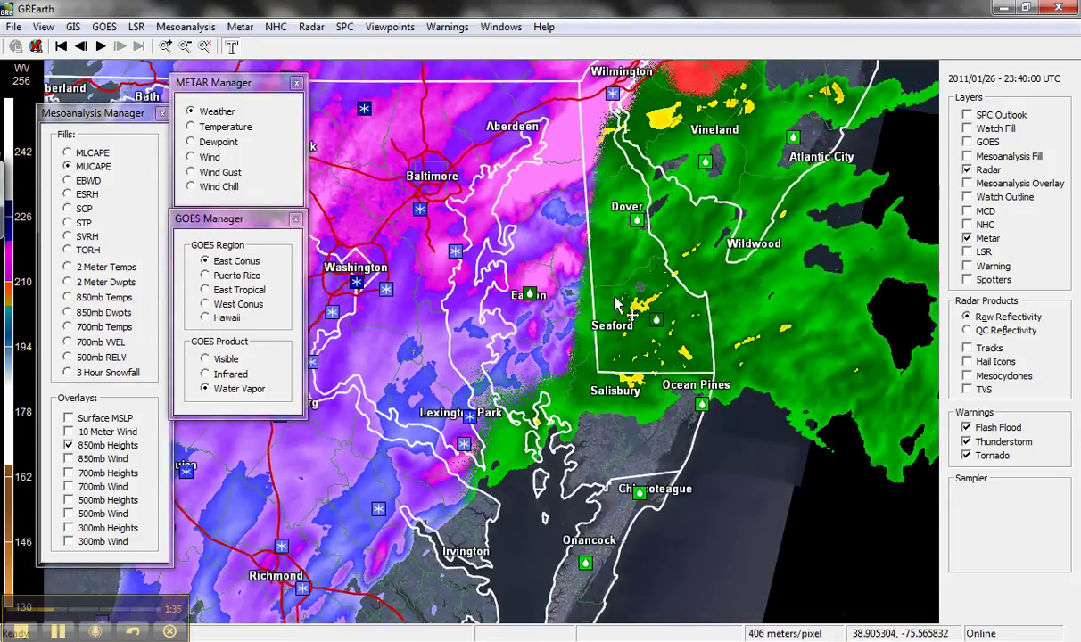
drag(496, 457, 489, 370)
mouse_move(474, 347)
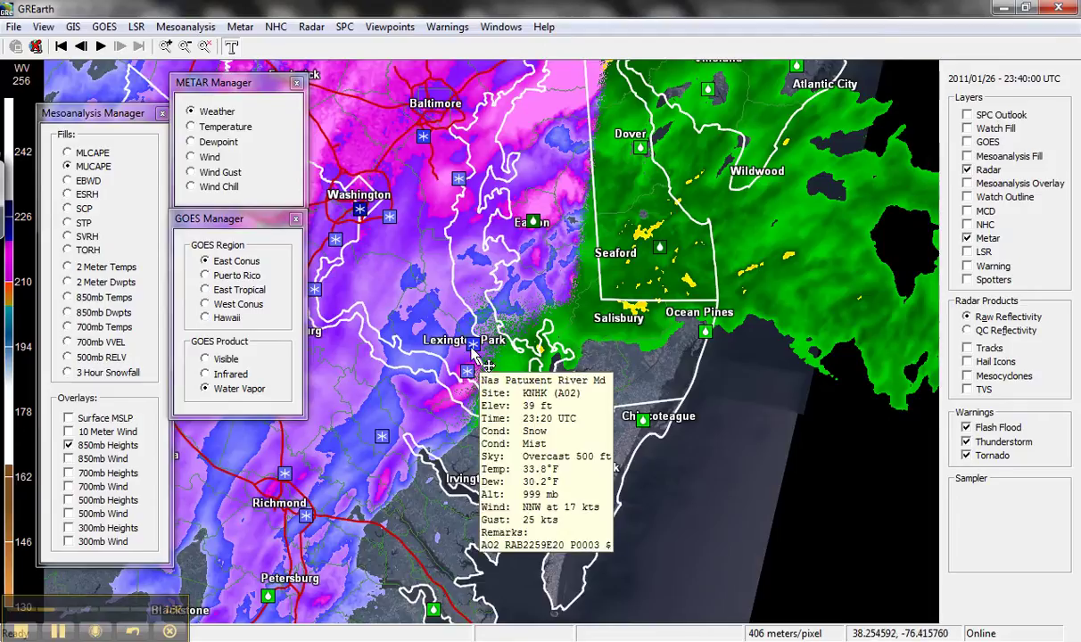
mouse_move(643, 424)
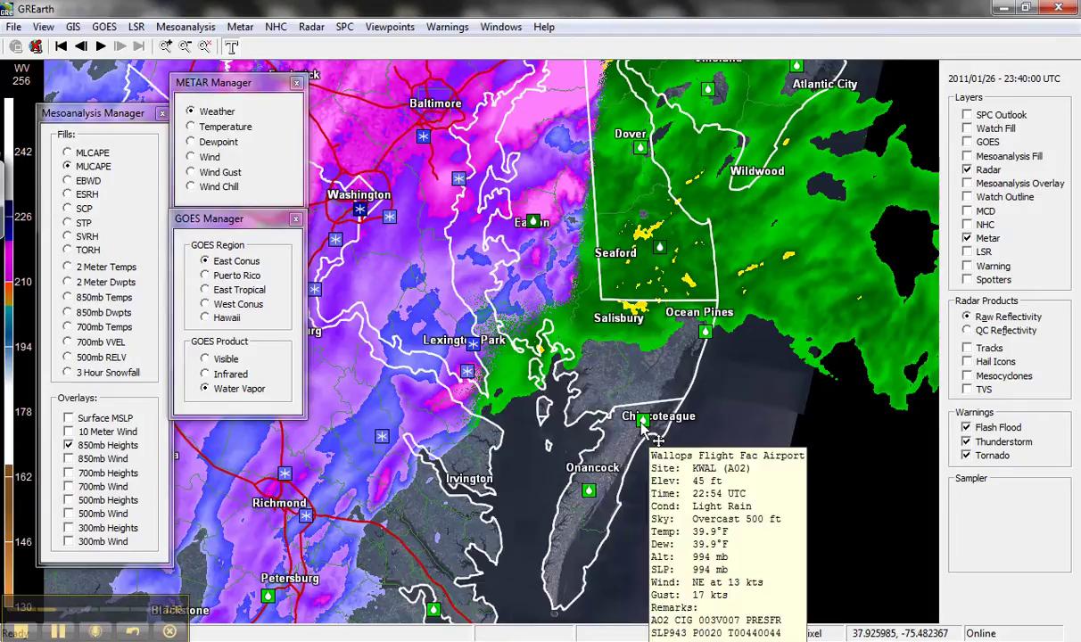
drag(643, 425, 665, 163)
drag(447, 408, 571, 371)
Step: Follow the storm north-east to New York, then open the Philadelphia area locally in GRLevel3
key(Up)
key(Right)
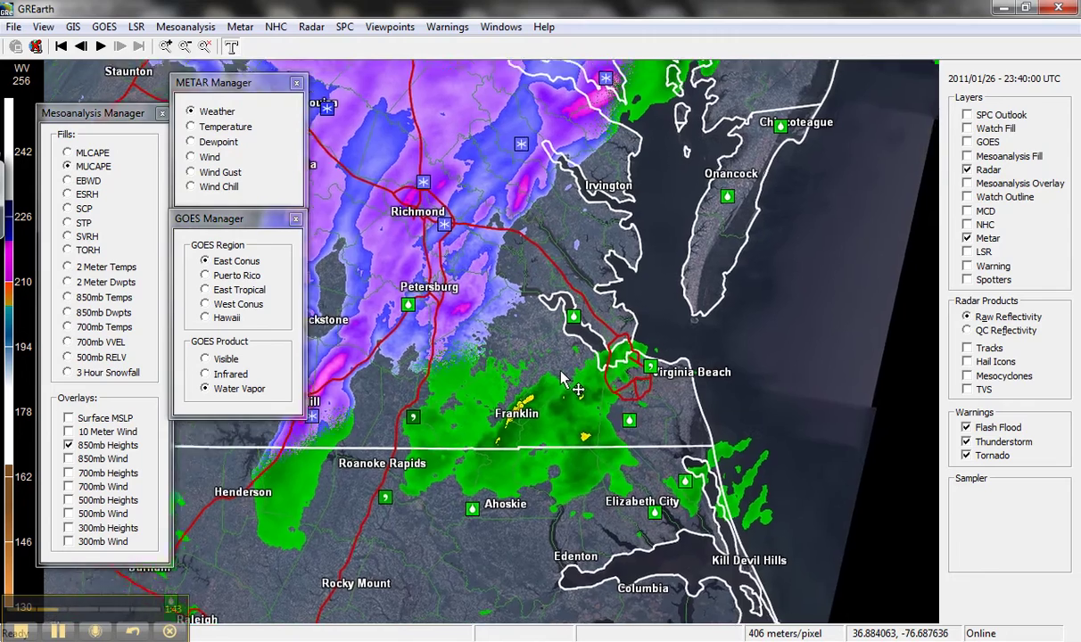
key(Up)
key(Right)
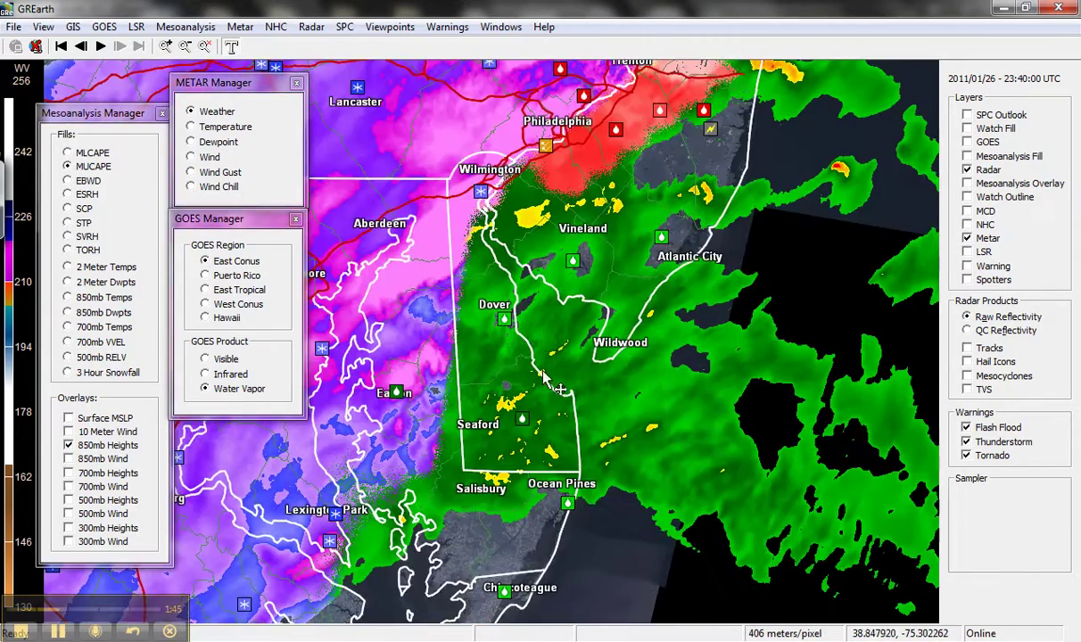
mouse_move(579, 259)
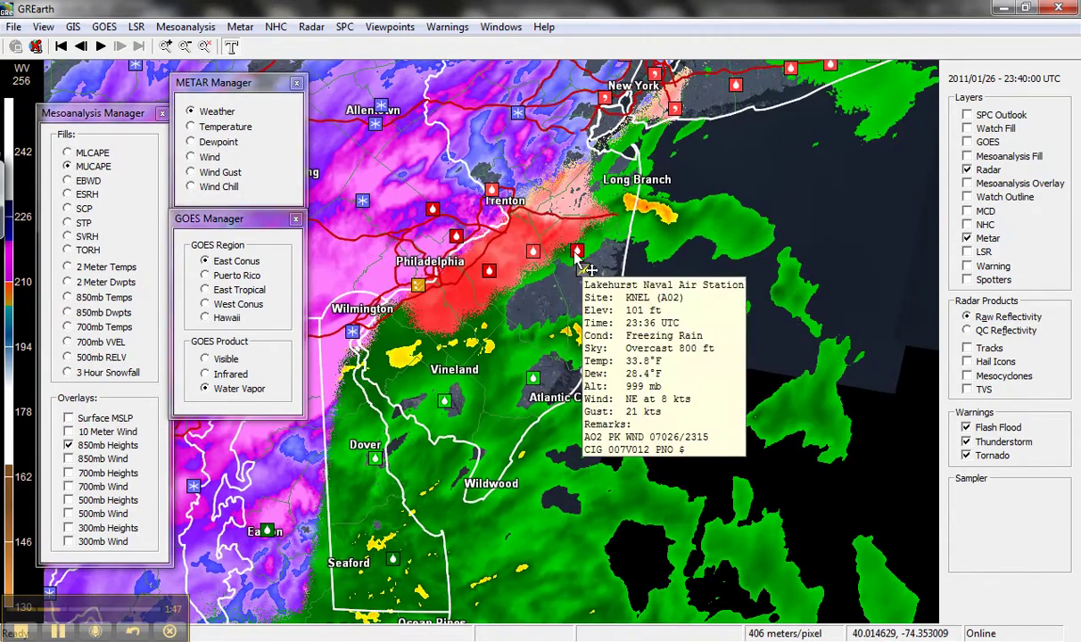
key(Up)
key(Right)
mouse_move(570, 172)
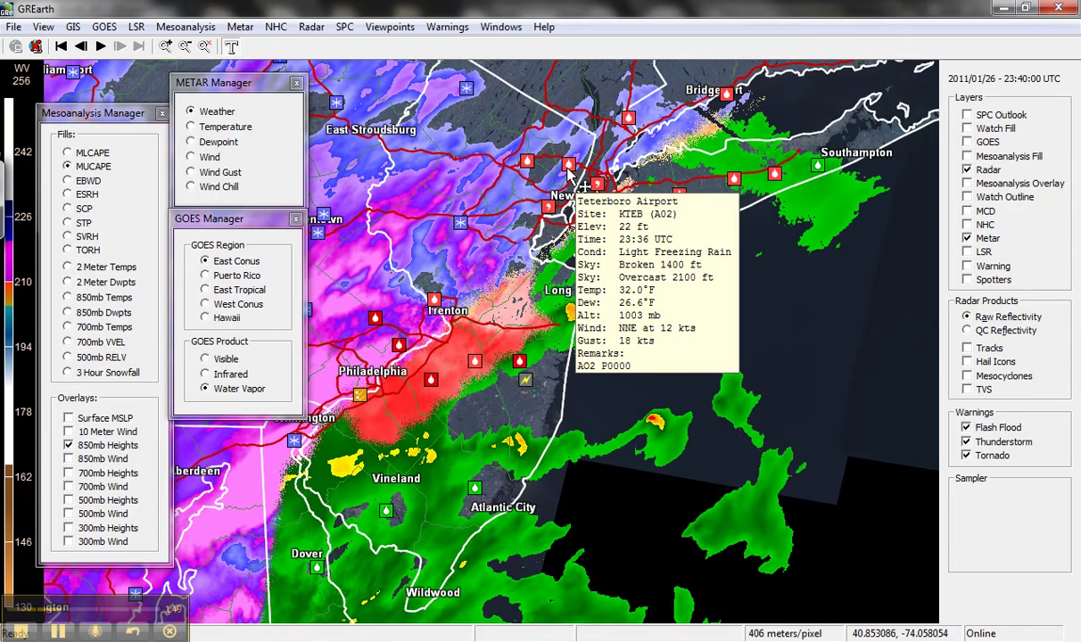
mouse_move(681, 200)
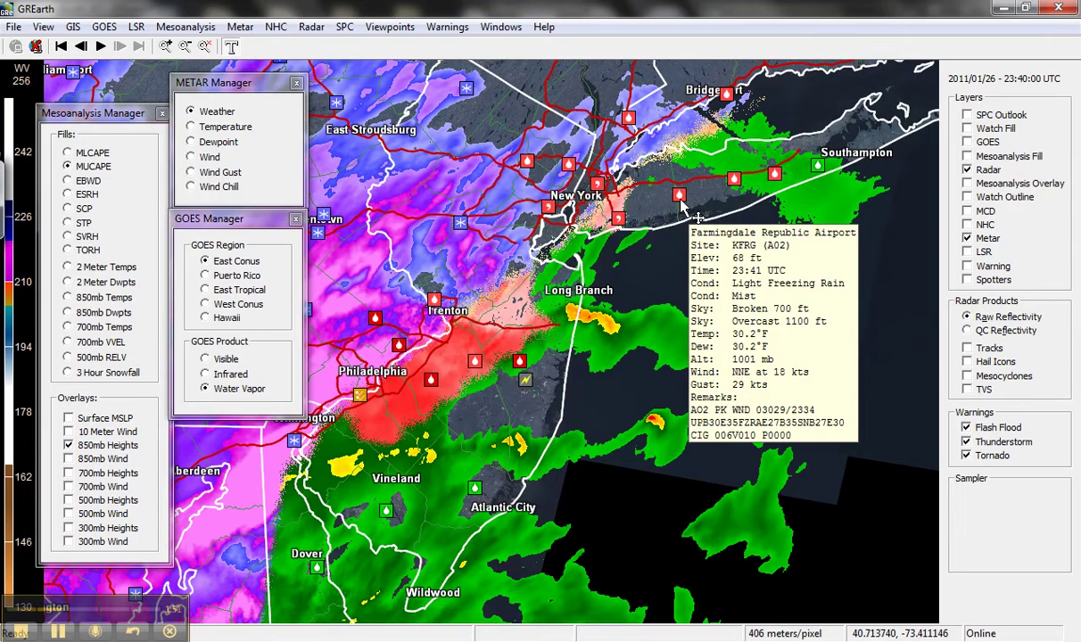
scroll(489, 354, down, 2)
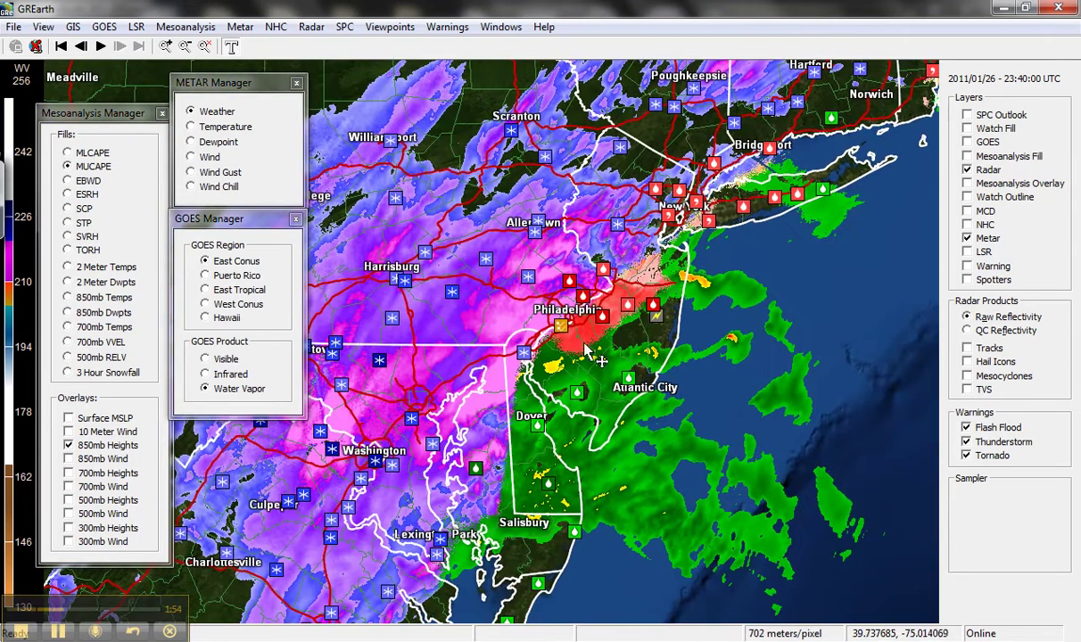
right_click(569, 315)
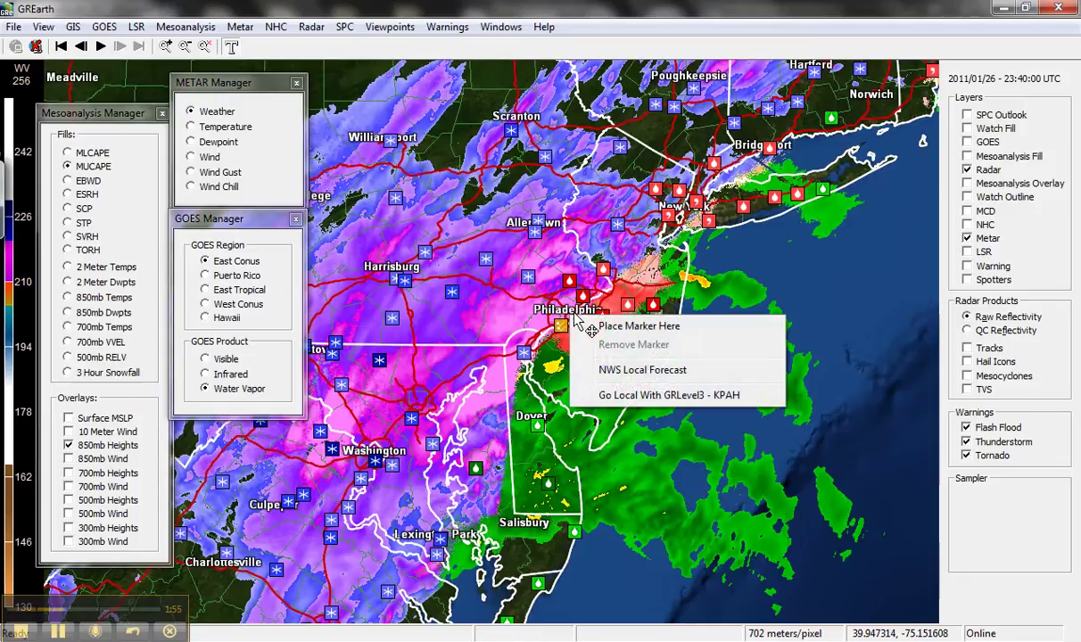
click(635, 397)
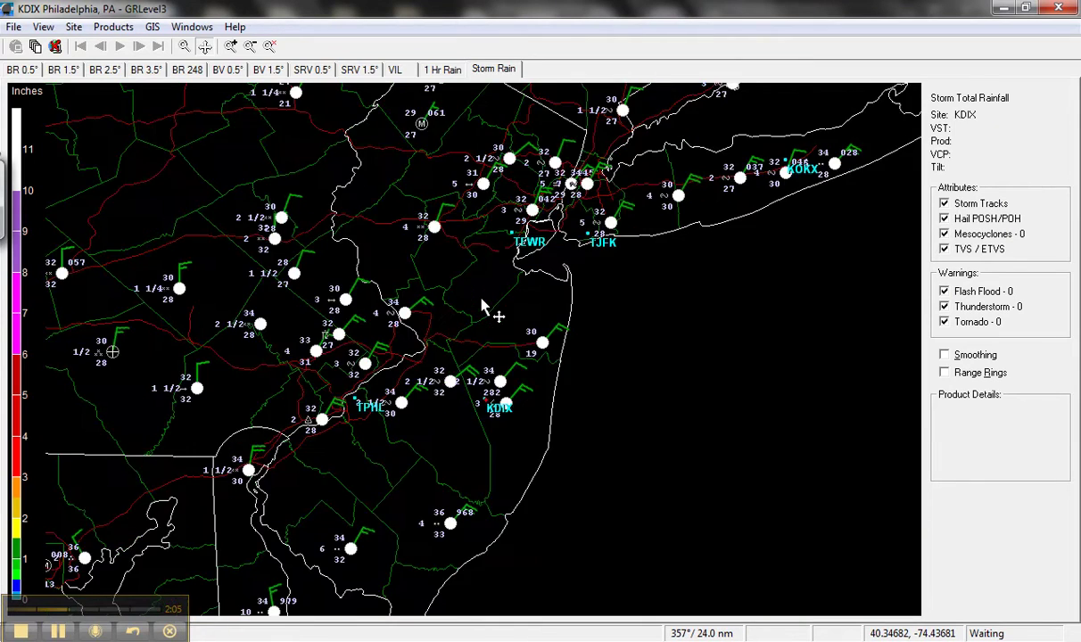
Step: Inspect KDIX storm-total rainfall (2.03-inch max), then open the NWS local forecast near Philadelphia
scroll(490, 349, up, 2)
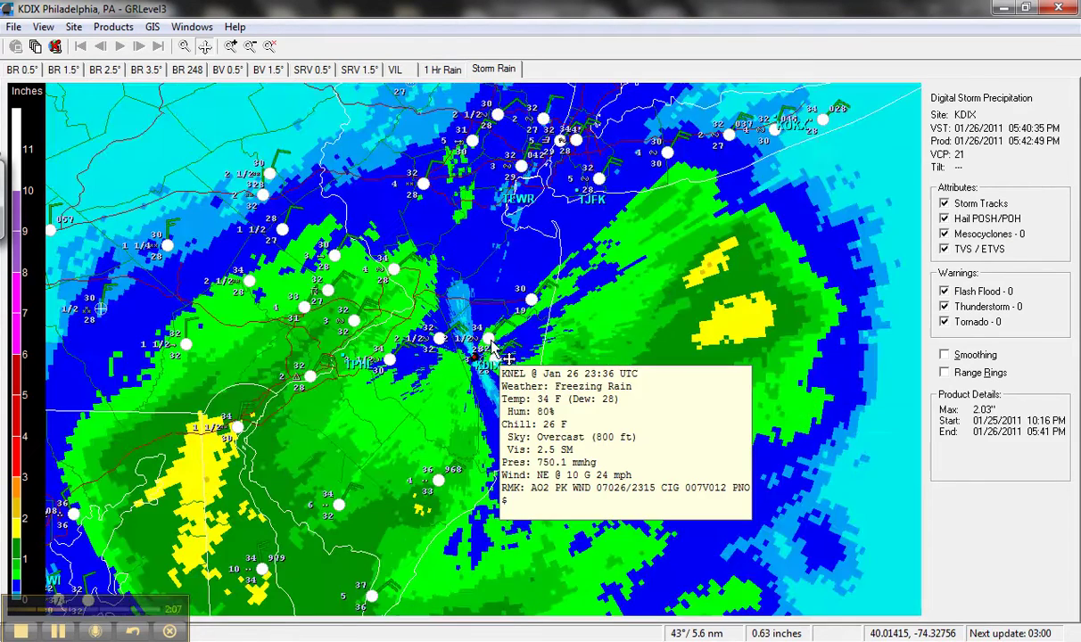
scroll(491, 350, down, 4)
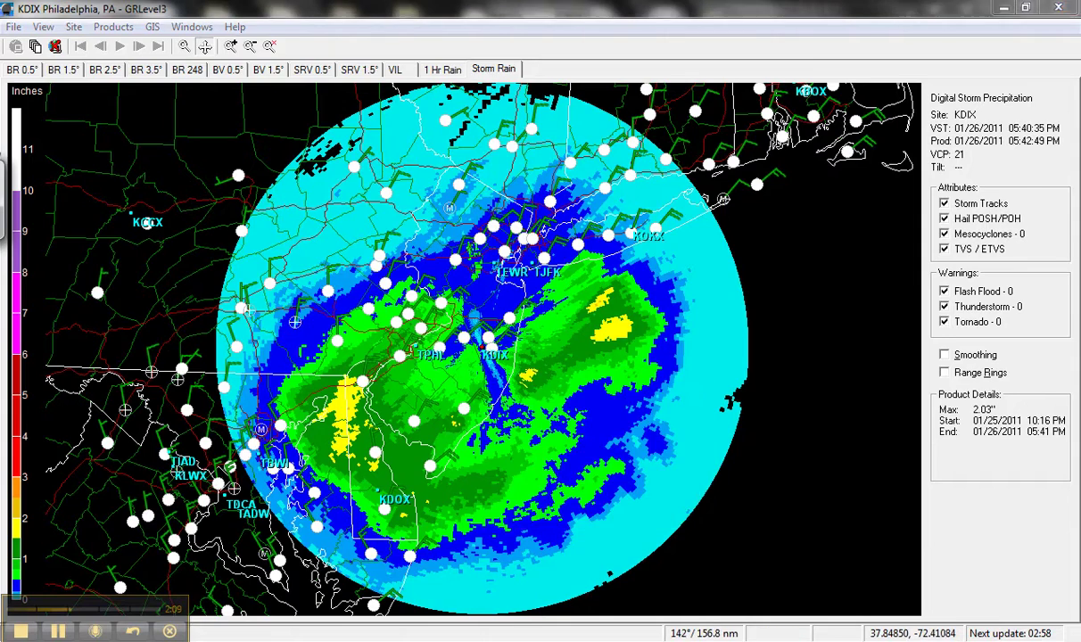
key(alt+Tab)
right_click(573, 319)
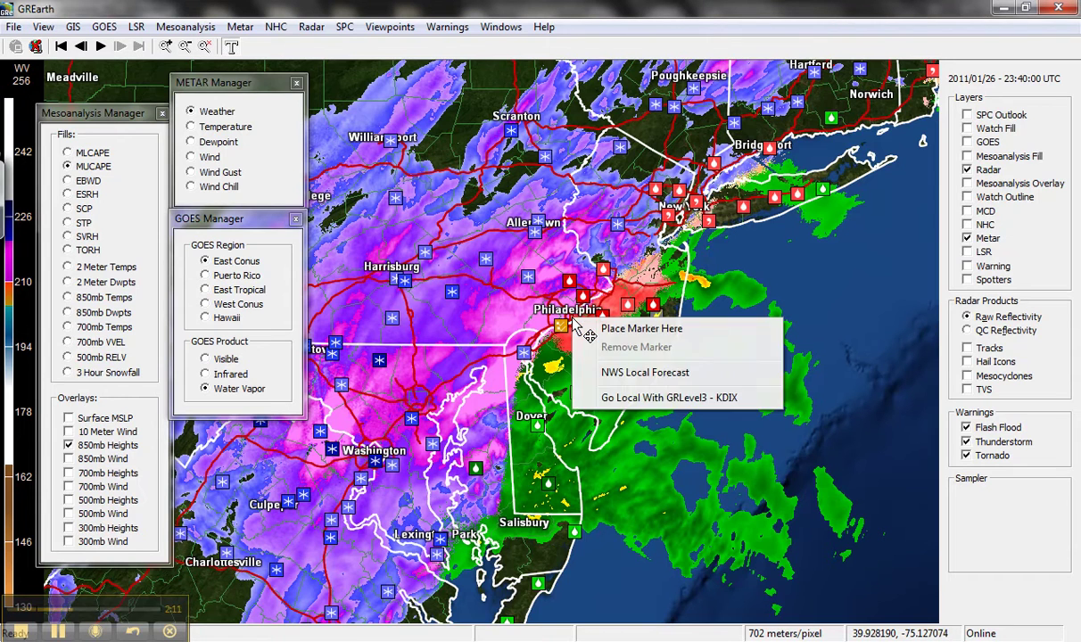
click(635, 373)
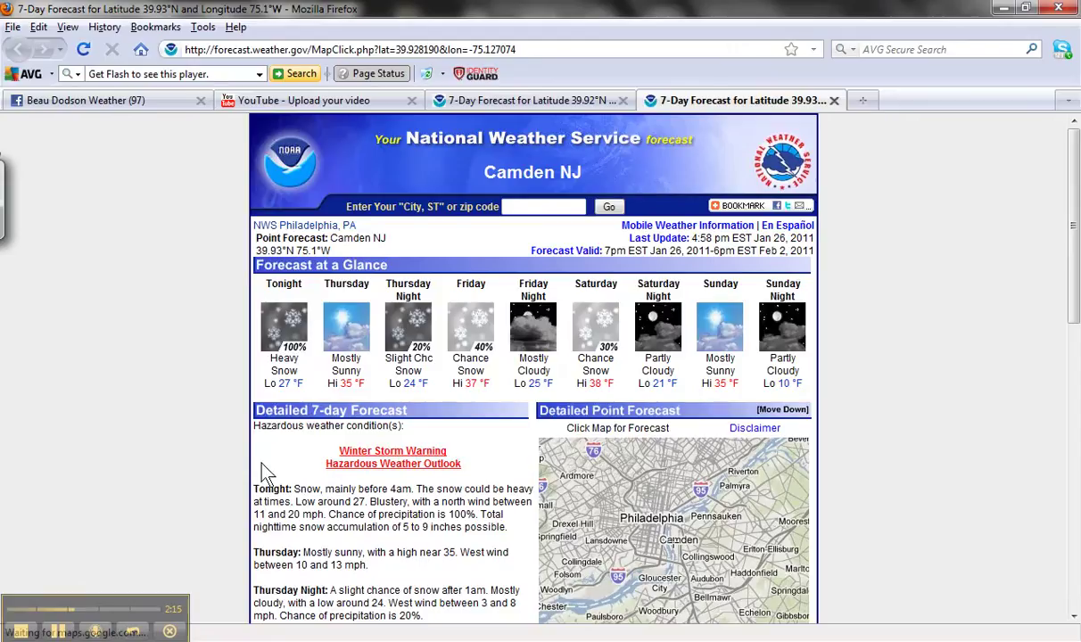
Step: Read the Camden NJ forecast, highlighting tonight's 5 to 9 inch snow, then return to GREarth
scroll(265, 473, down, 2)
scroll(285, 451, down, 2)
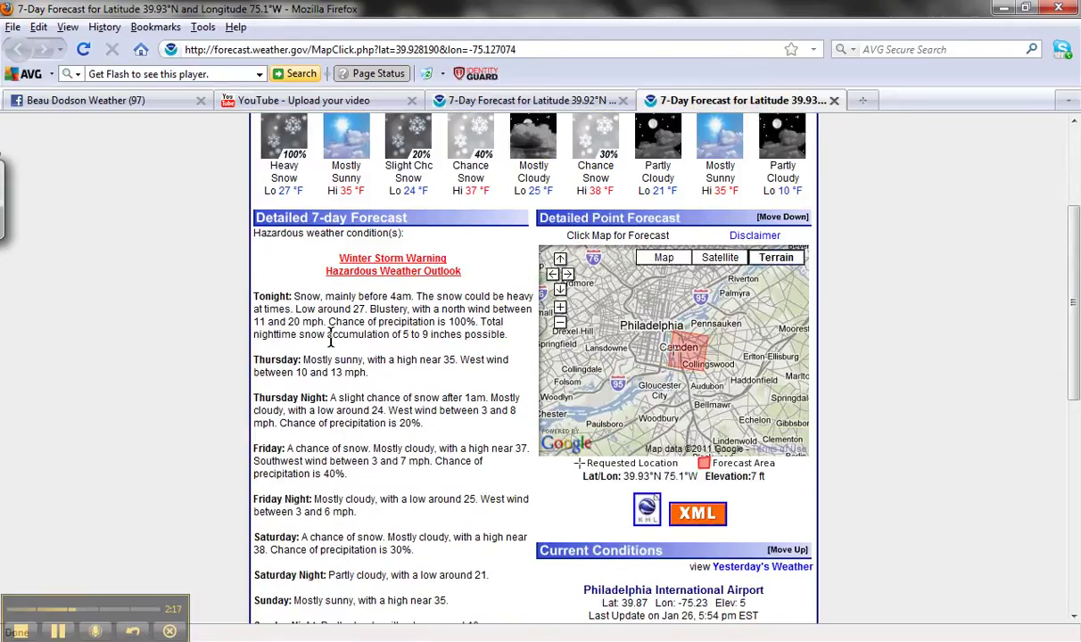
drag(422, 323, 508, 335)
click(450, 379)
scroll(432, 389, down, 3)
scroll(533, 549, up, 7)
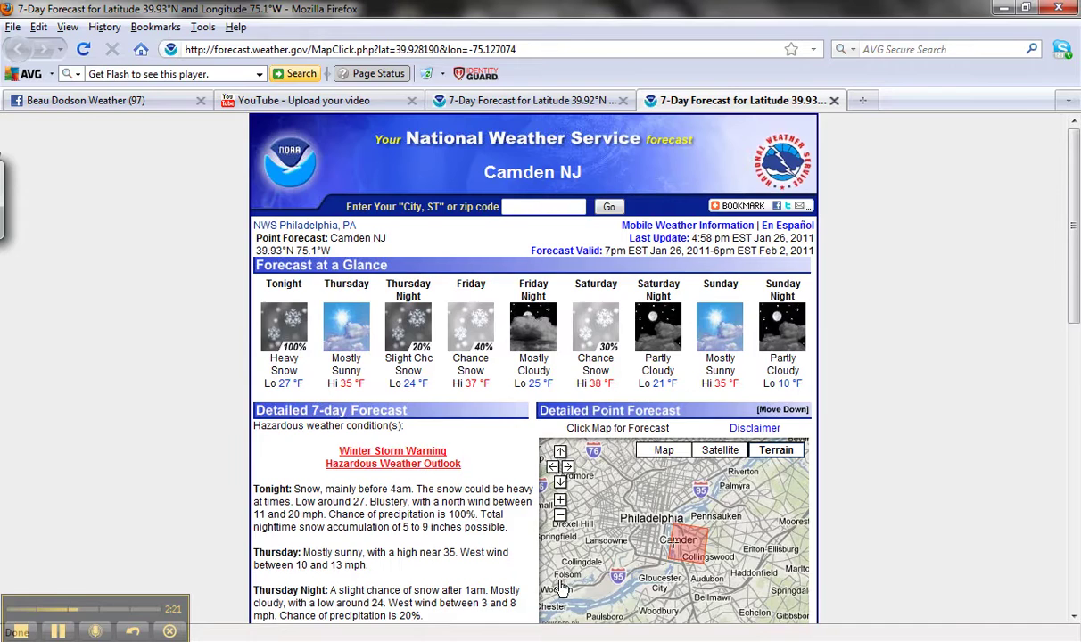
key(alt+Tab)
Step: Pull up the NWS forecast for 3 Miles E Cross Roads PA (3 to 5 inches tonight), then return to GREarth
right_click(431, 332)
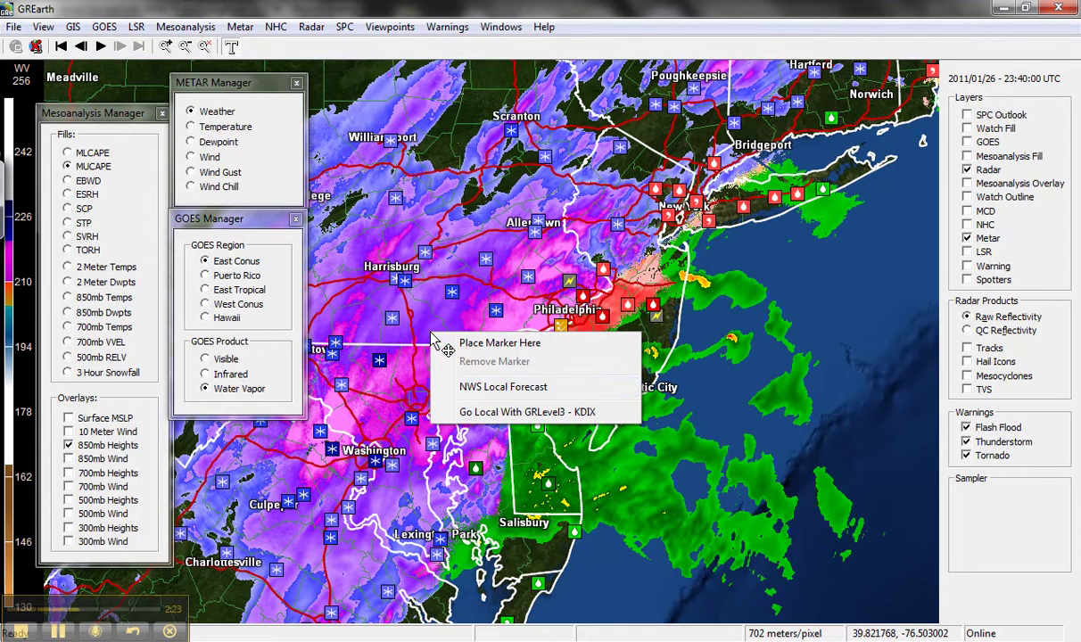
click(500, 386)
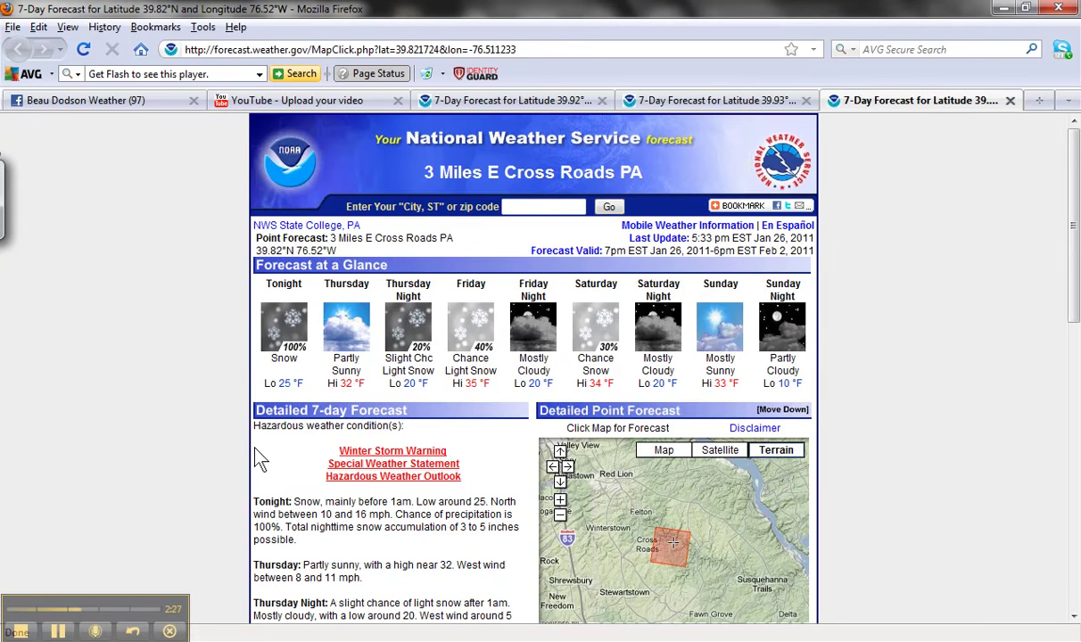
scroll(256, 463, down, 4)
scroll(252, 463, up, 4)
key(alt+Tab)
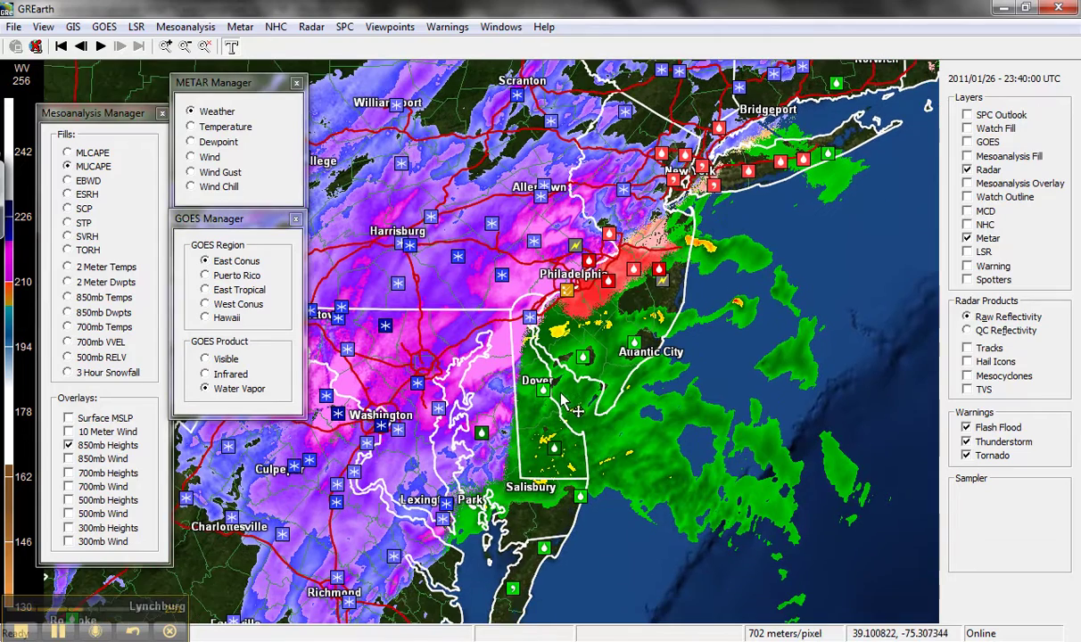
Step: Turn off the radar reflectivity layer and view a METAR station's popup
click(968, 171)
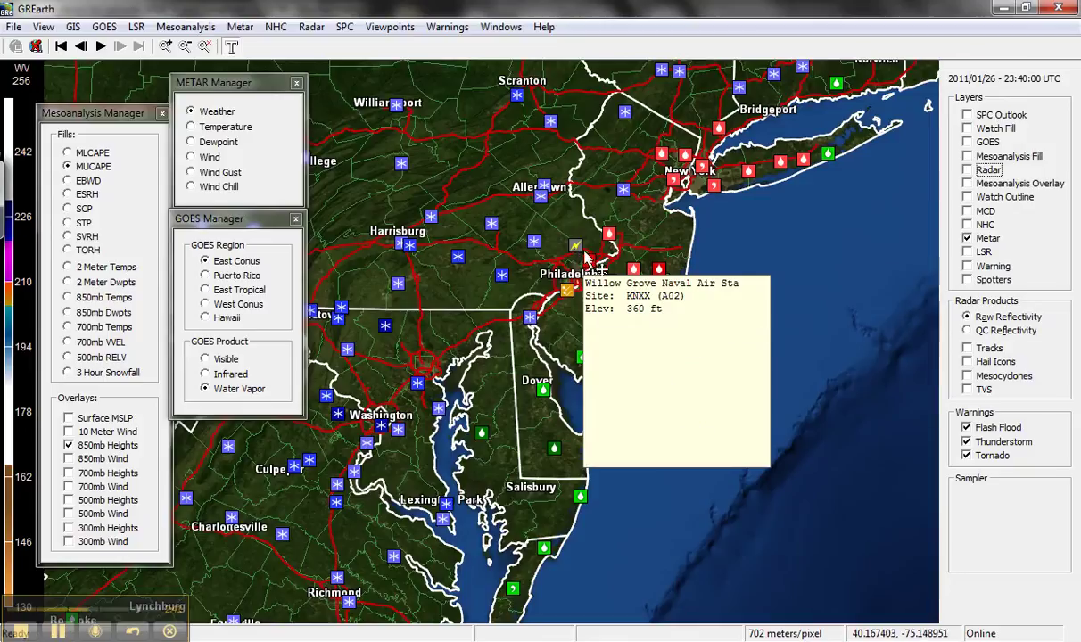
mouse_move(663, 287)
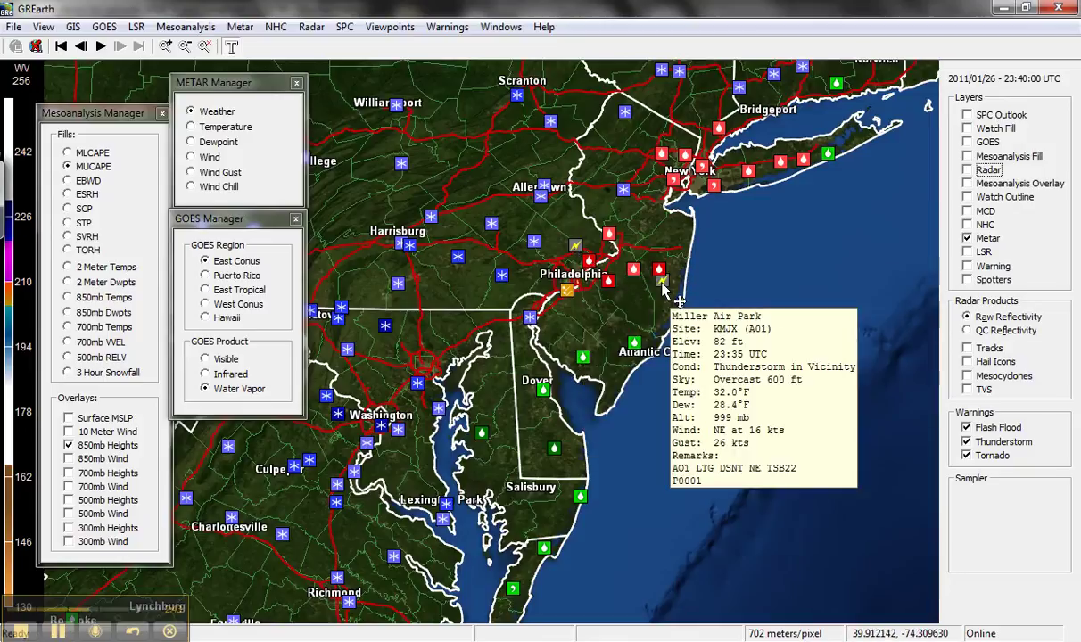
Step: Cycle the METAR plot through temperature, dewpoint, wind, wind gust, wind chill and weather, ending on temperature
click(195, 127)
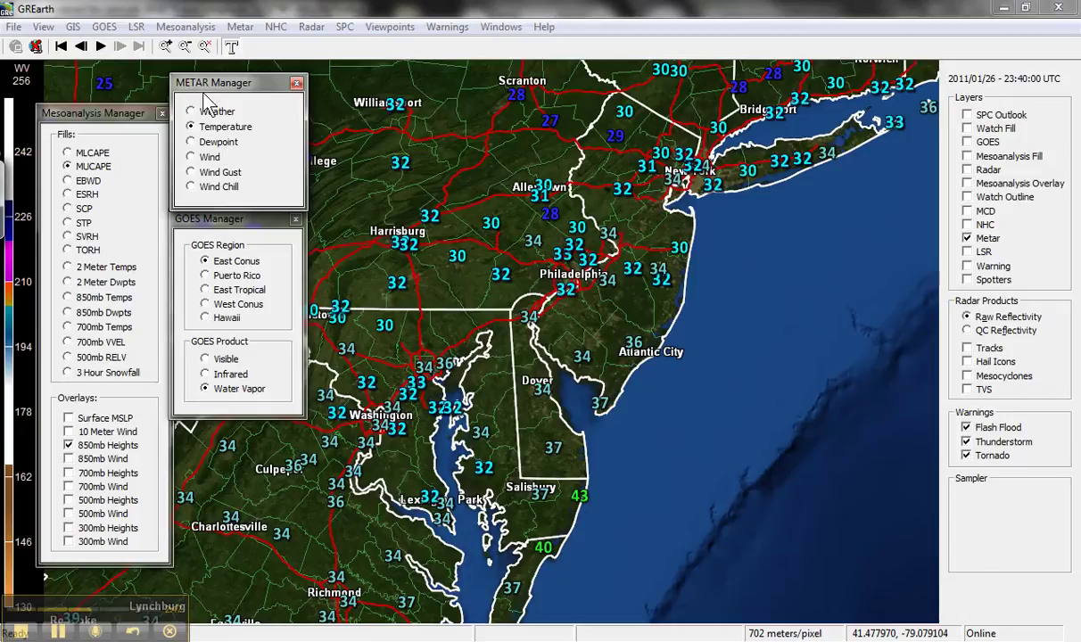
click(191, 143)
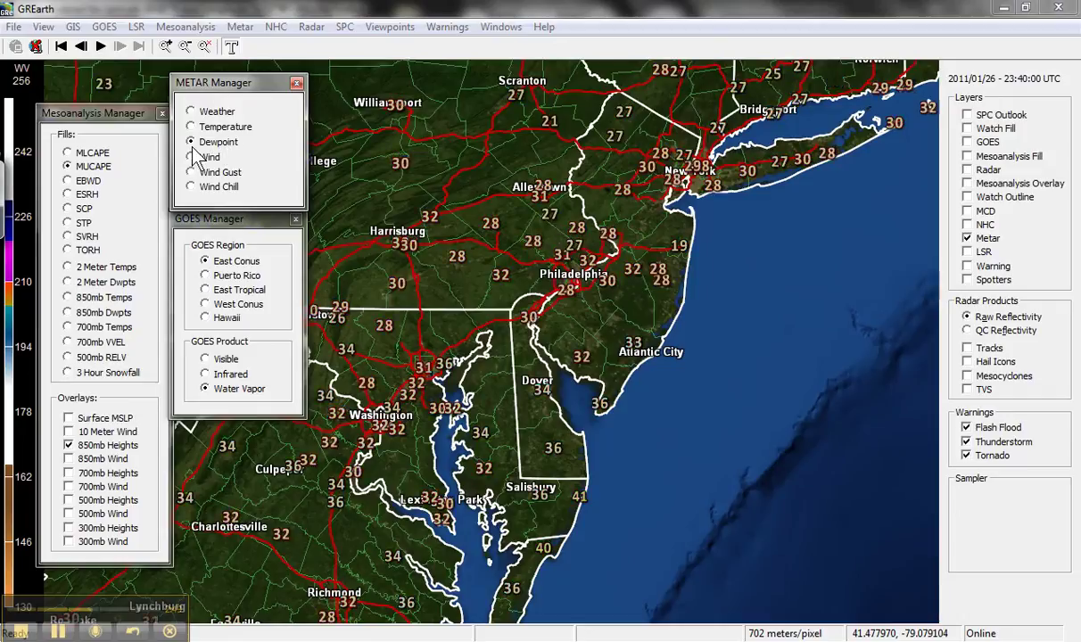
click(192, 158)
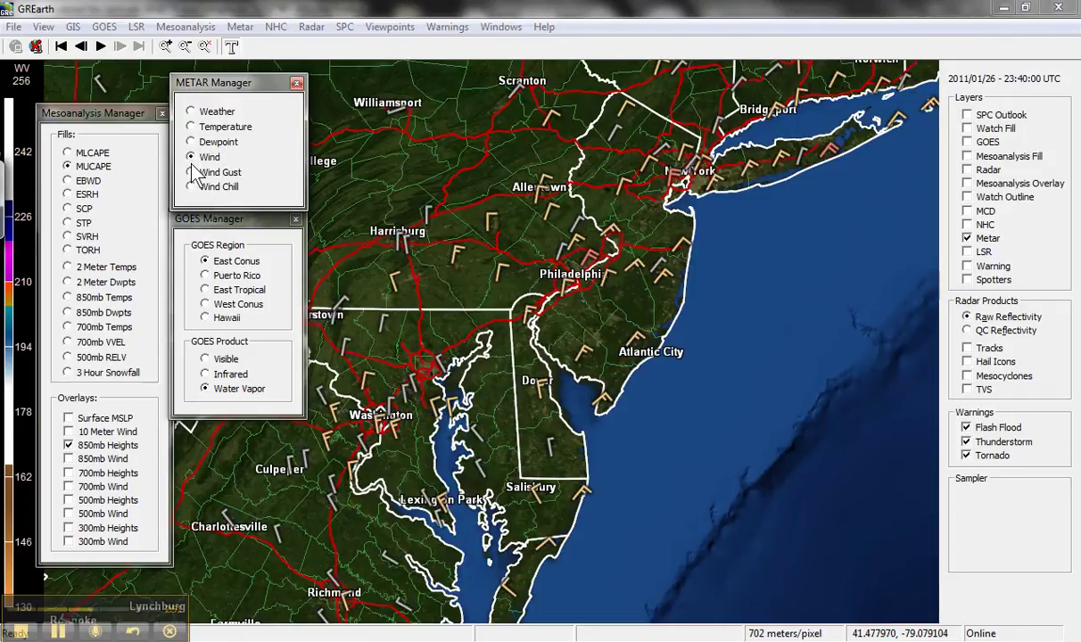
click(192, 173)
click(190, 187)
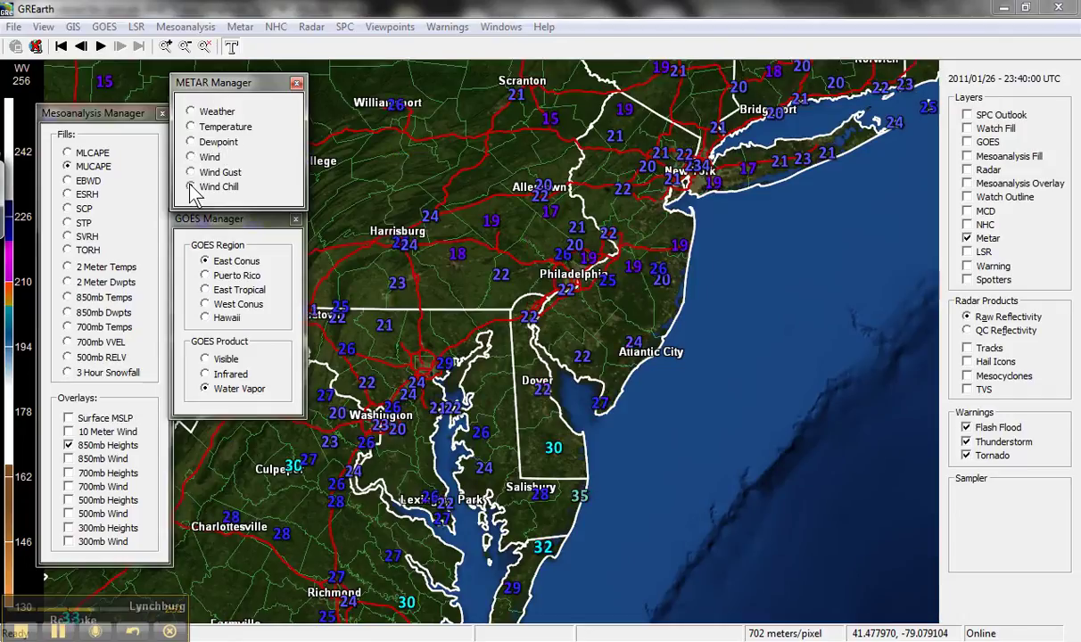
click(191, 113)
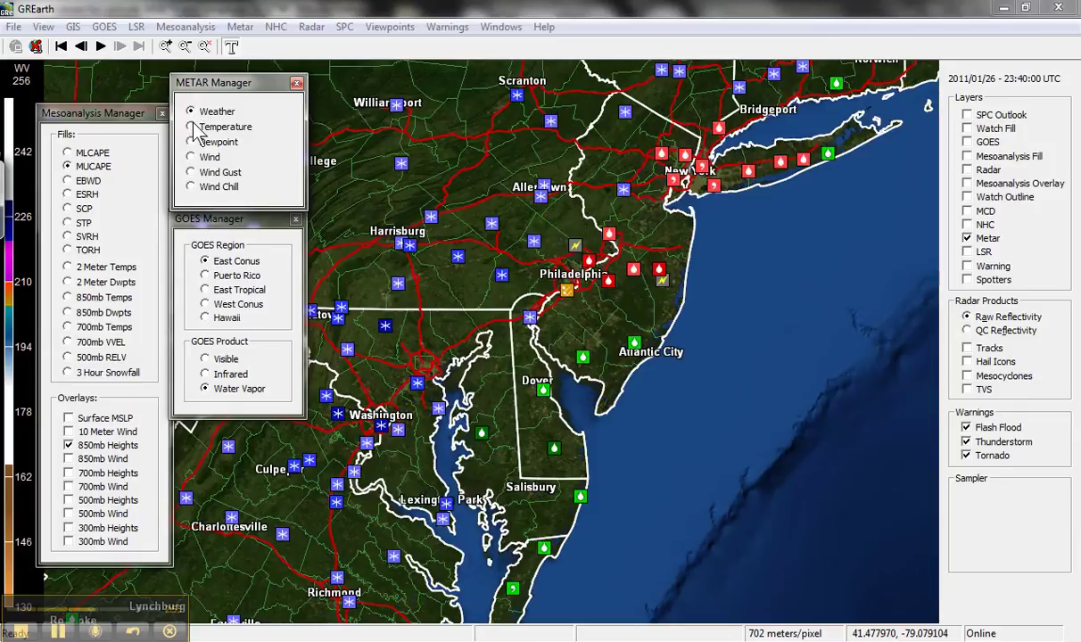
click(190, 127)
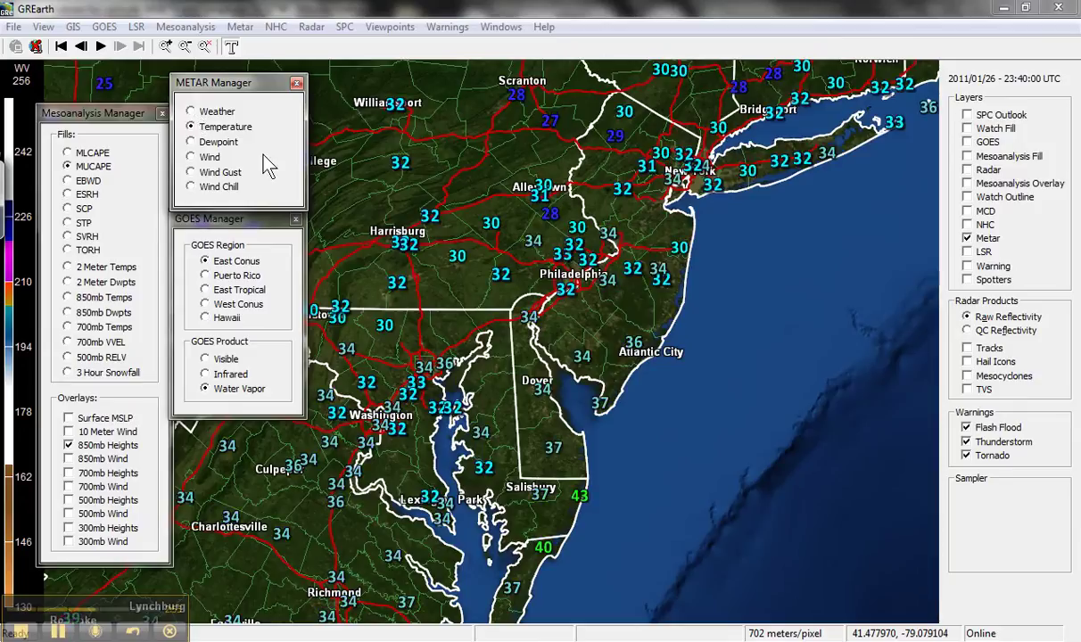
Step: Show MCD outlines, read heavy-snow Mesoscale Discussion 0050, close it and hide the MCD layer
click(969, 212)
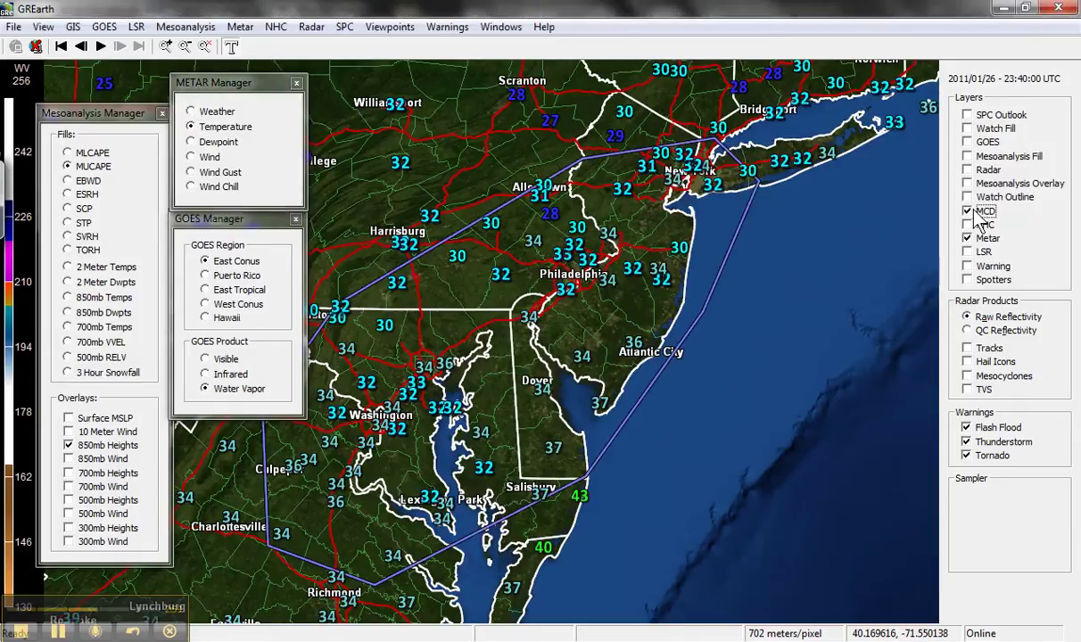
scroll(687, 308, down, 2)
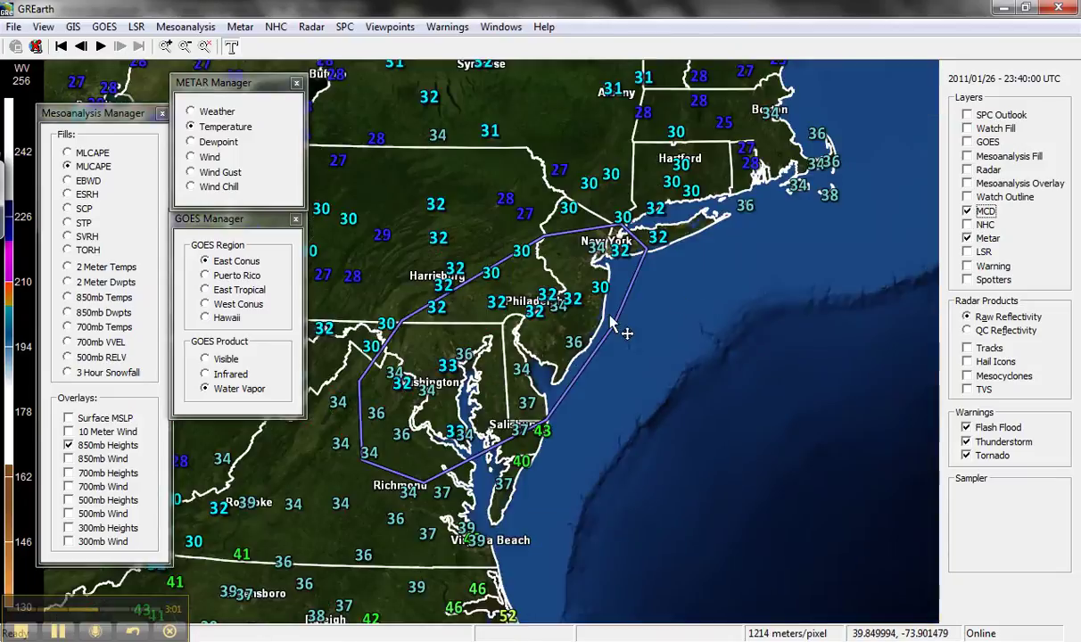
click(554, 346)
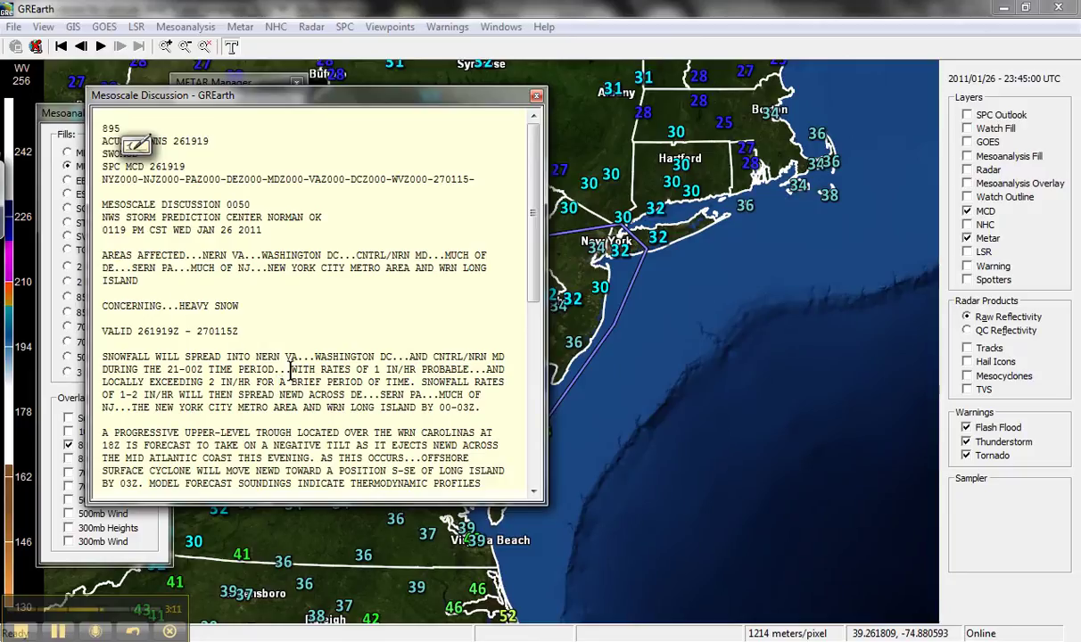
click(213, 306)
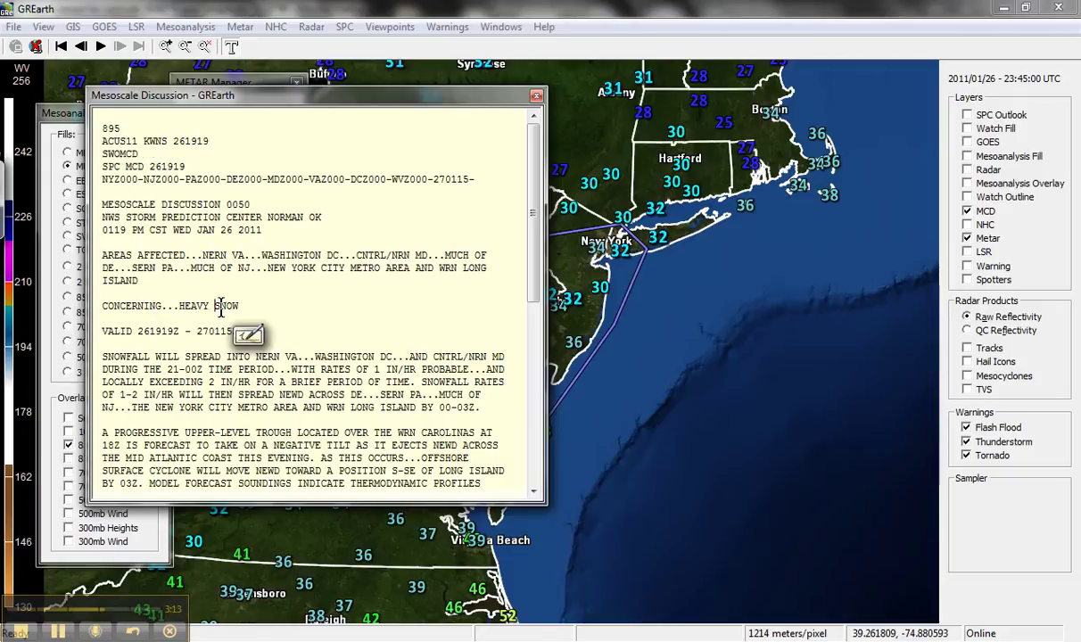
click(536, 97)
click(968, 213)
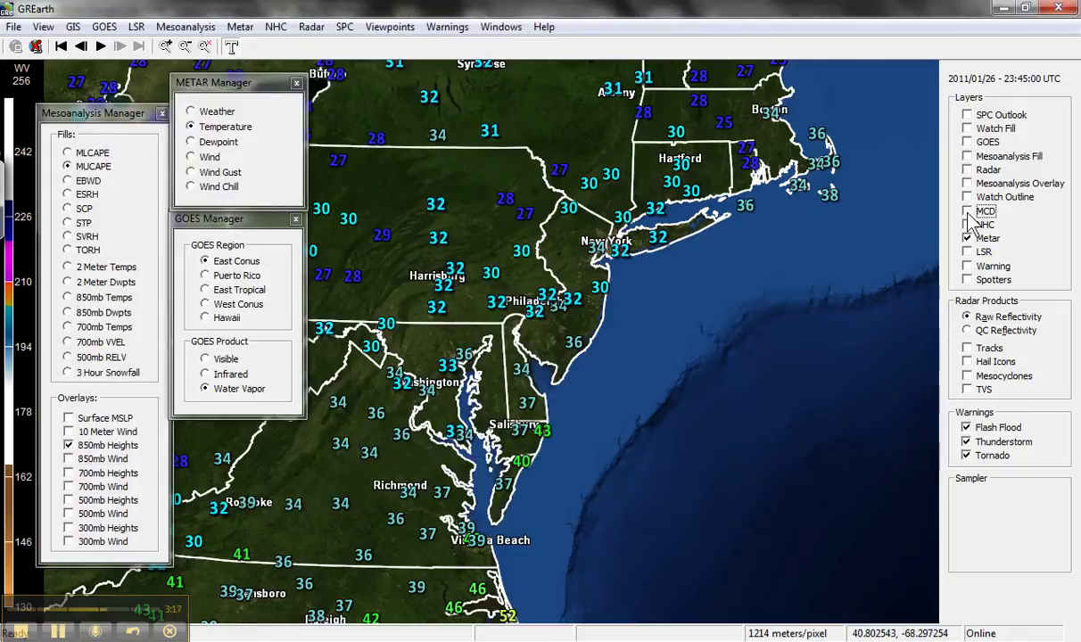
Step: Enable the Mesoanalysis Overlay, replacing 850mb height contours with Surface MSLP isobars
click(968, 184)
scroll(693, 344, down, 1)
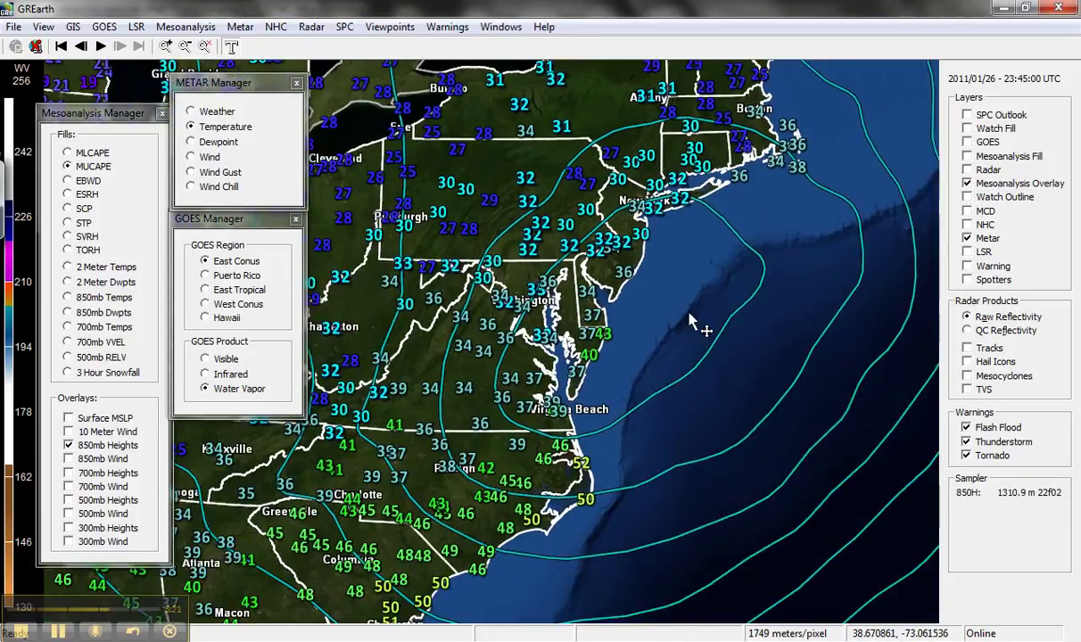
click(69, 445)
click(68, 418)
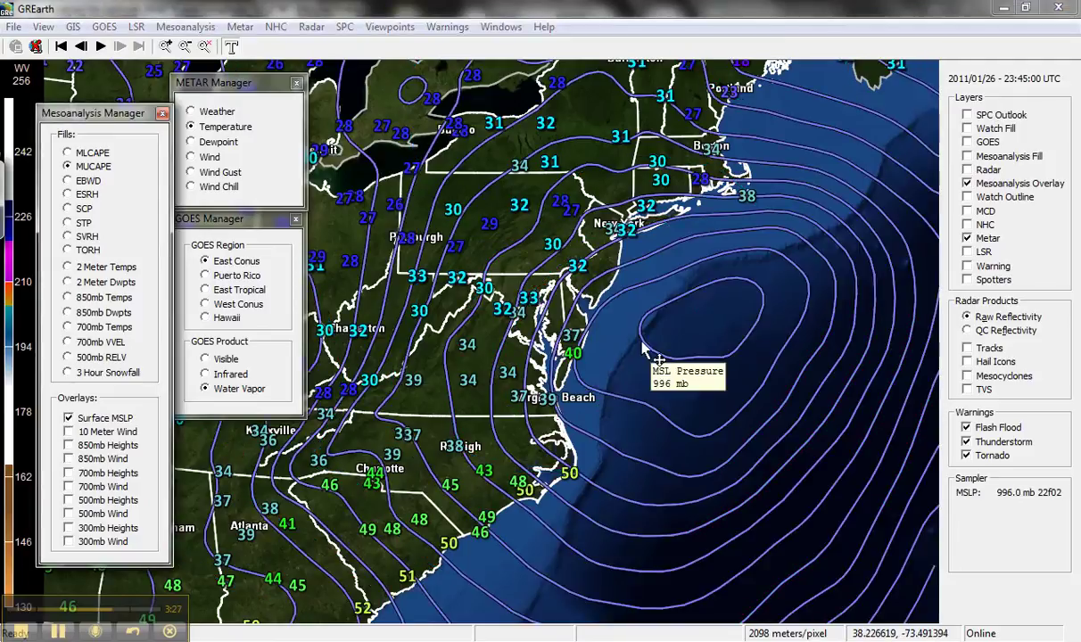
Step: Start the loop animation and briefly toggle the 10 Meter Wind arrows on and off
mouse_move(648, 350)
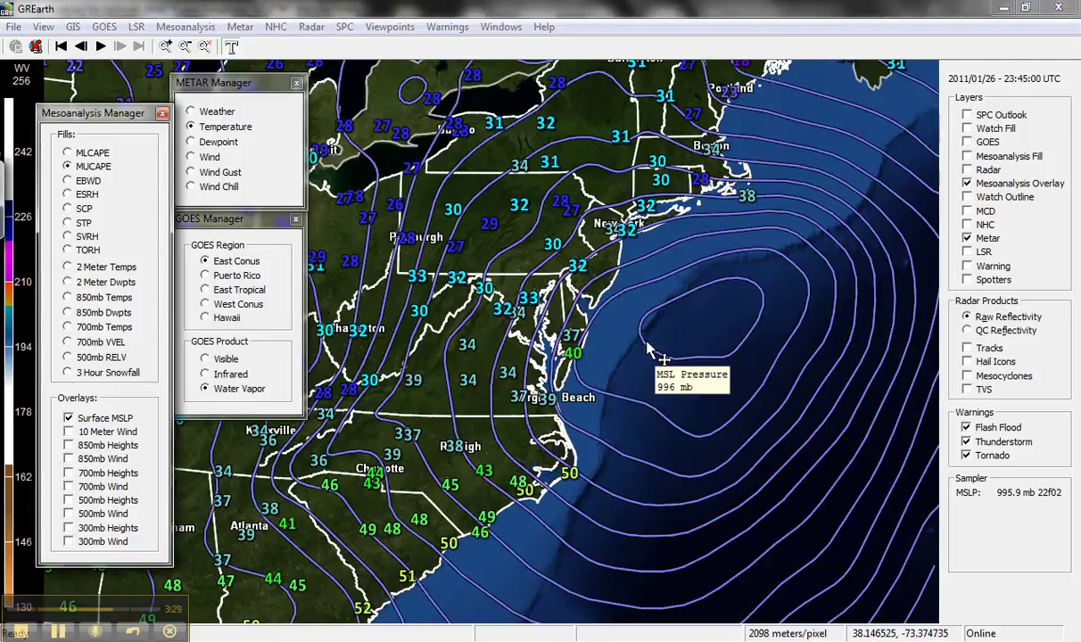
click(100, 47)
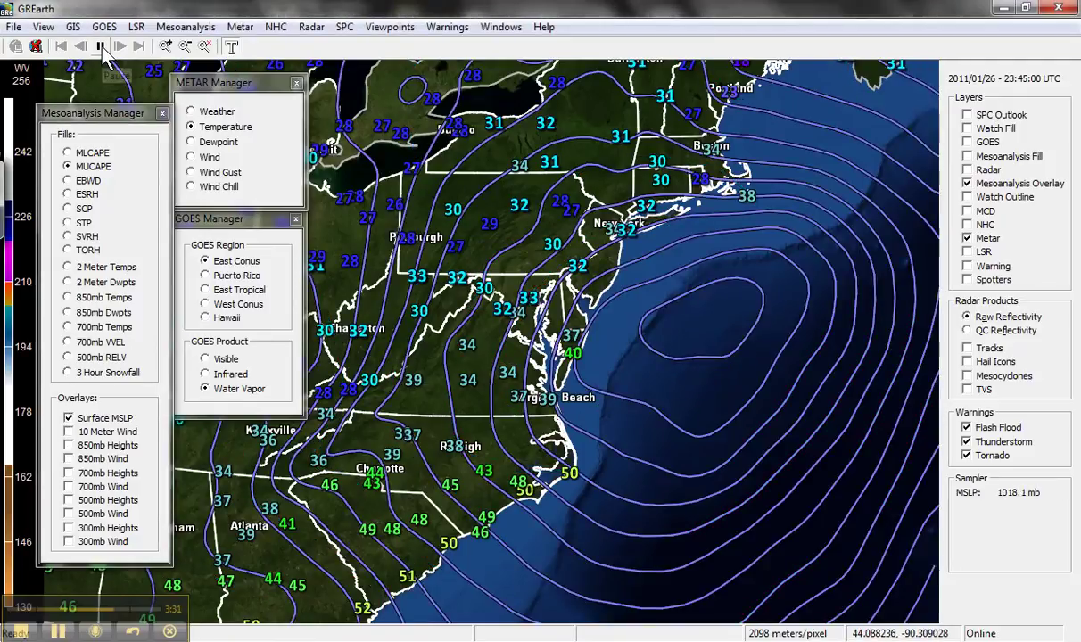
mouse_move(620, 387)
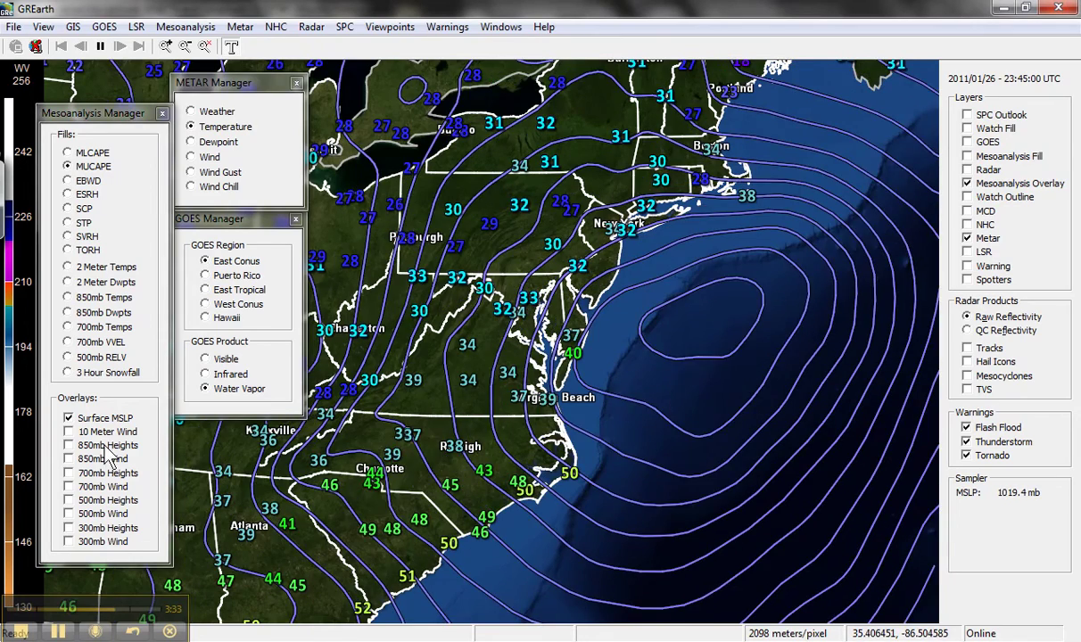
click(69, 431)
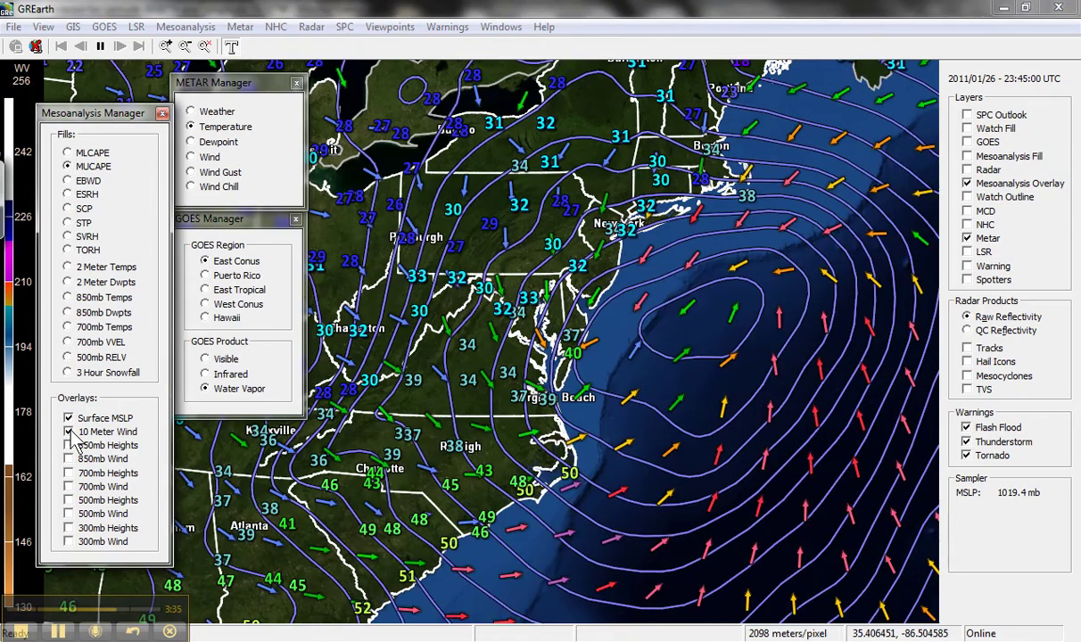
scroll(614, 392, up, 3)
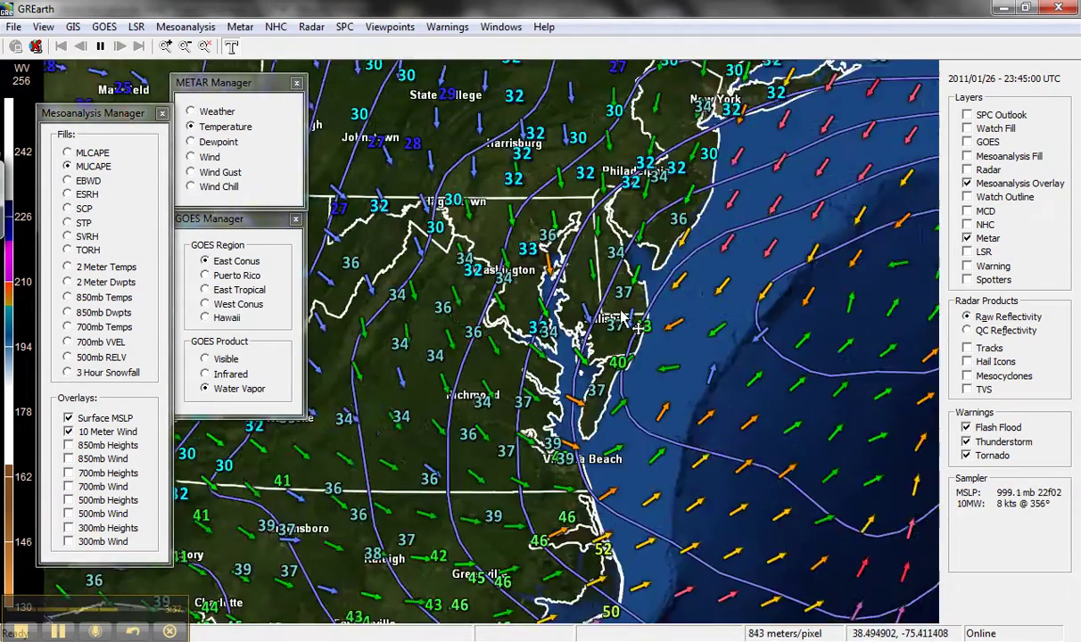
scroll(748, 292, down, 3)
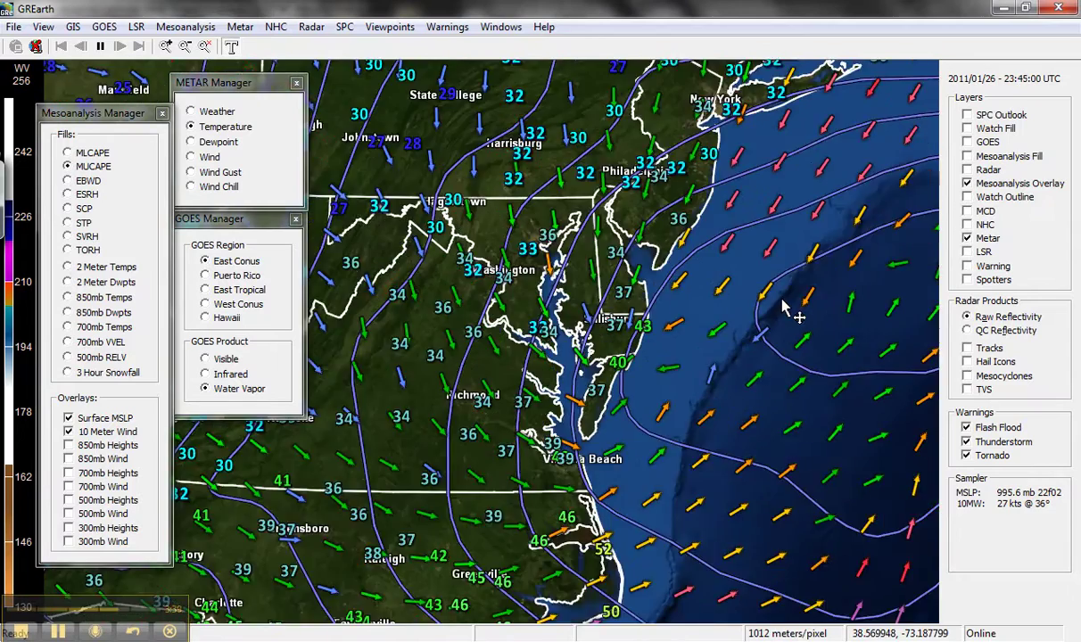
scroll(671, 355, down, 1)
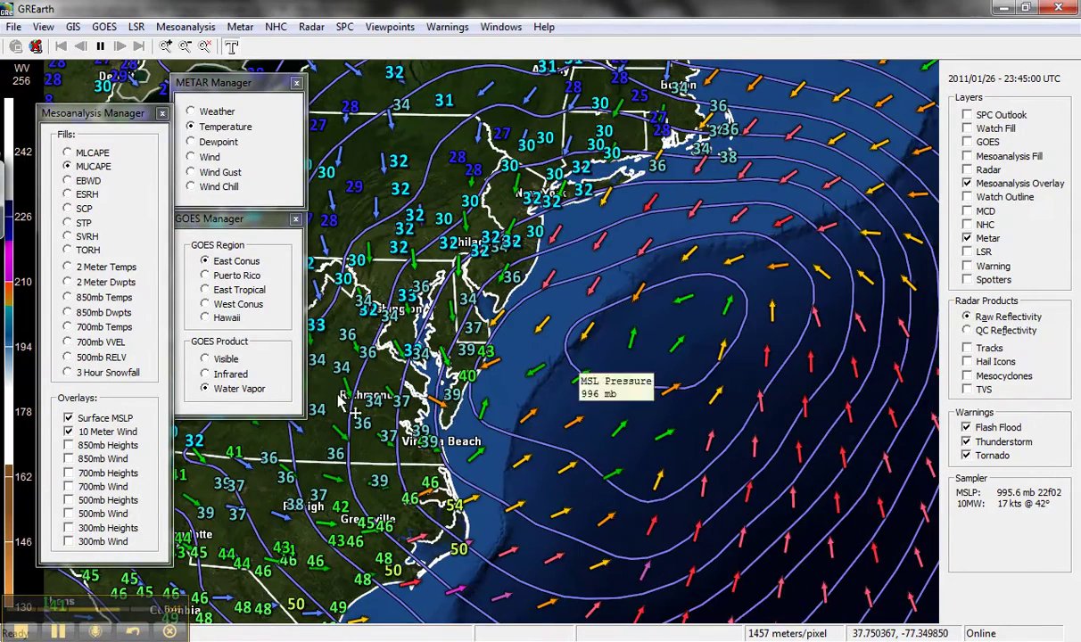
click(68, 432)
click(69, 446)
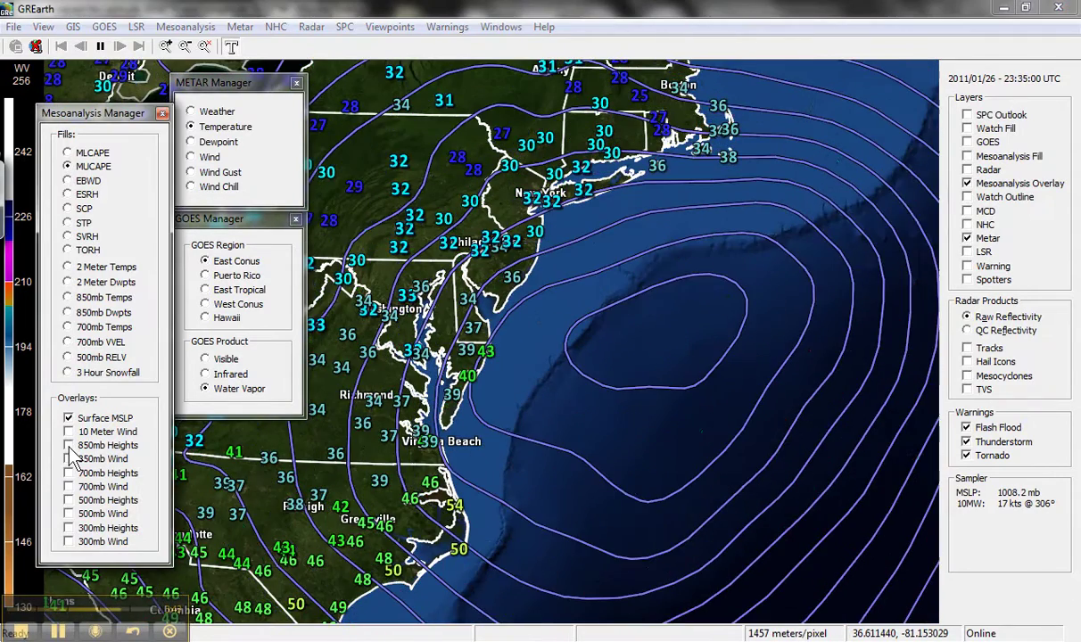
Step: Remove the MSLP isobars, recentre on the Mid-Atlantic coast and enable Mesoanalysis Fill
click(69, 459)
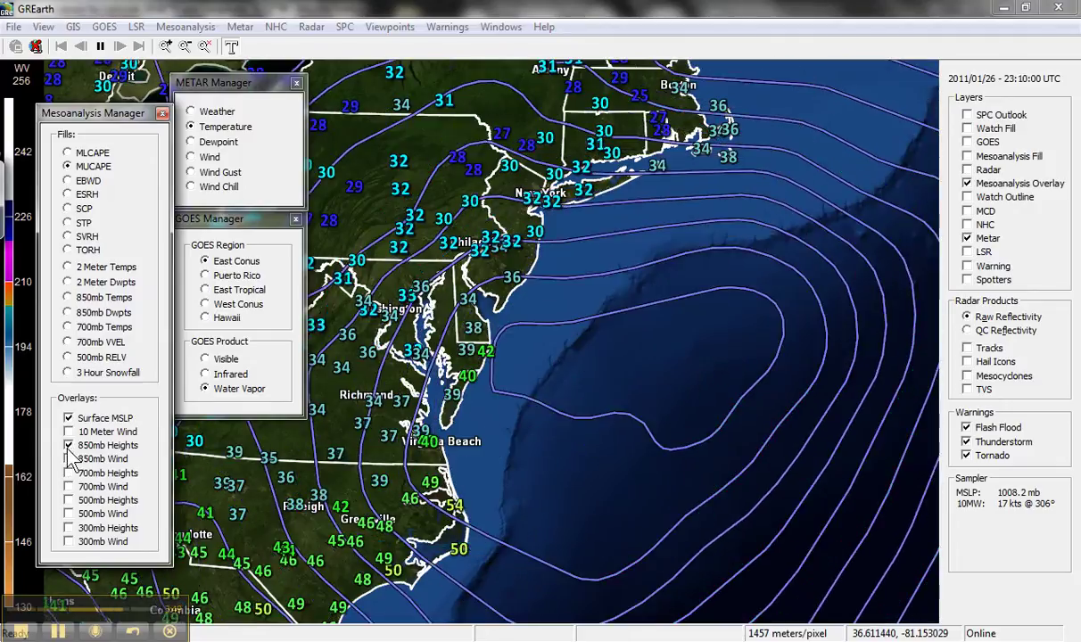
click(68, 418)
drag(415, 432, 526, 401)
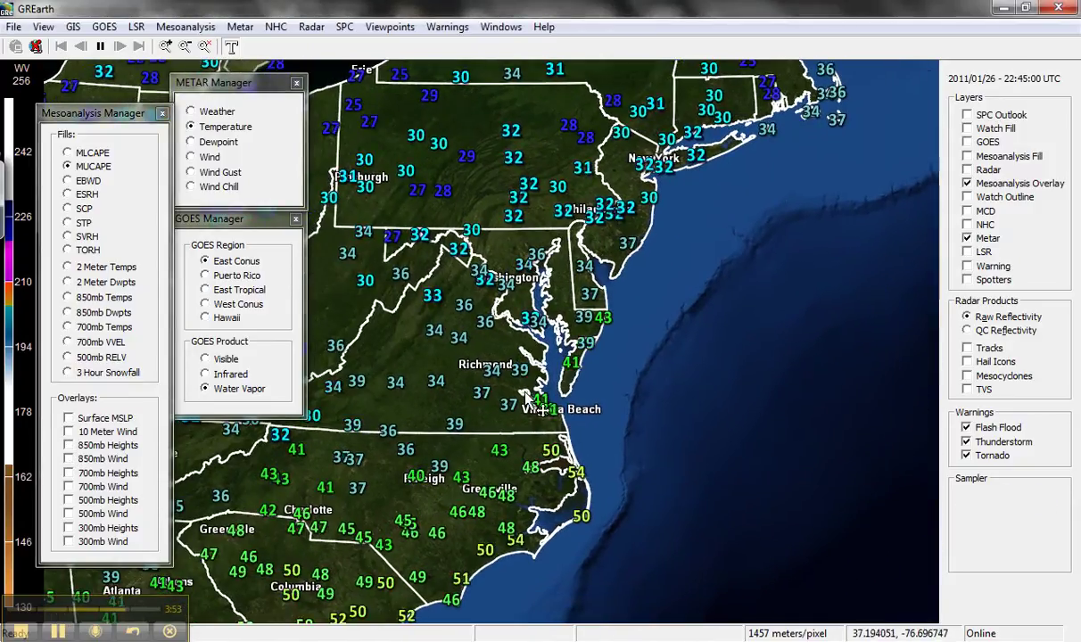
click(967, 157)
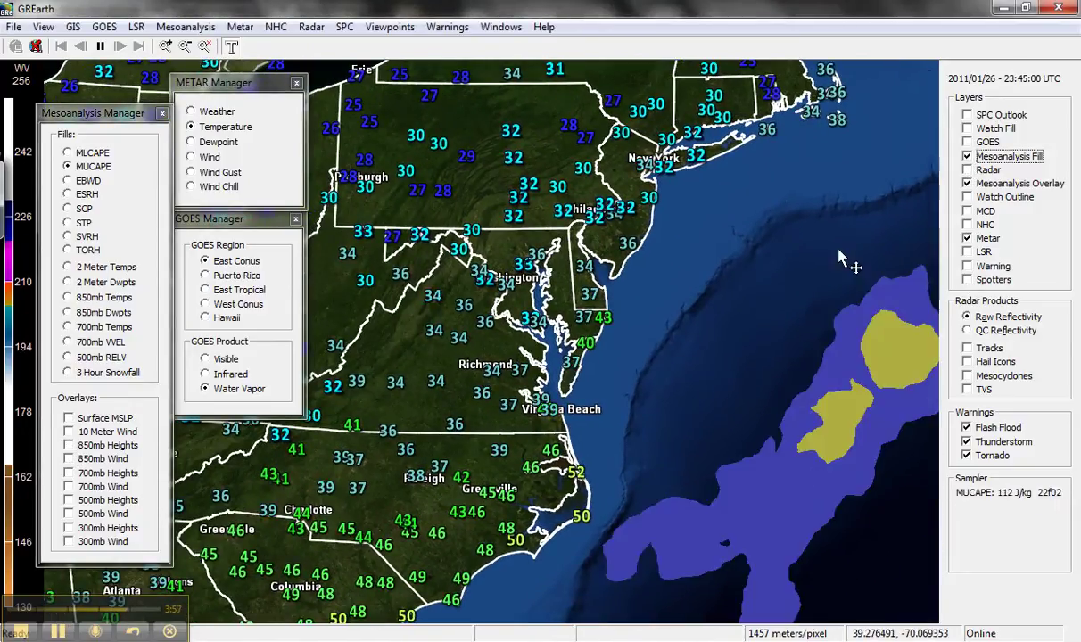
Step: Choose the 3 Hour Snowfall fill and zoom into the Washington–Philadelphia snow band
click(68, 373)
drag(491, 321, 522, 426)
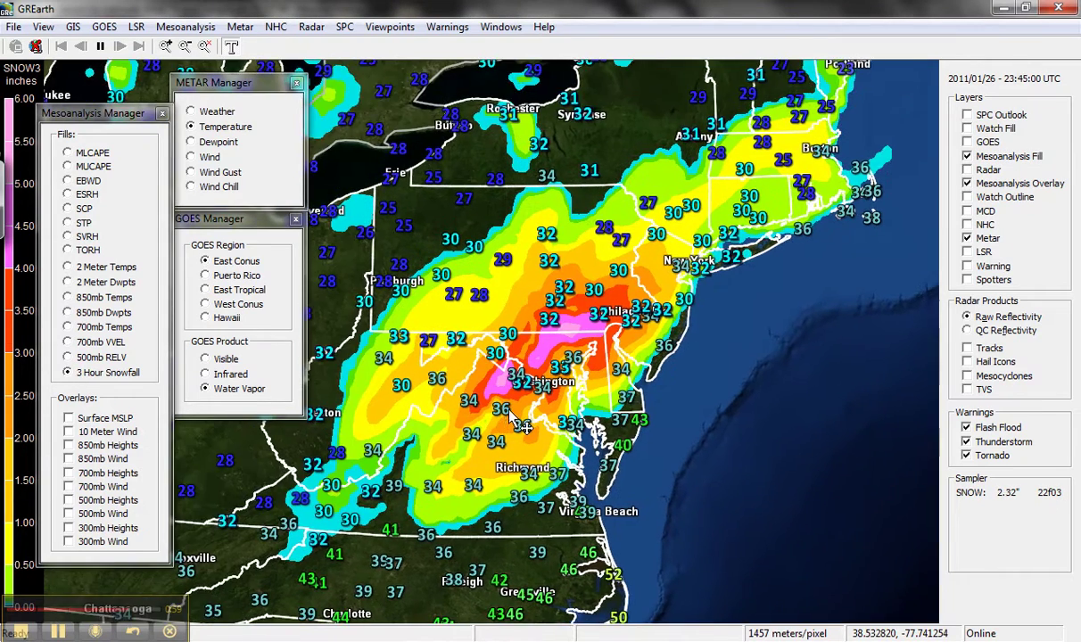
scroll(683, 317, up, 1)
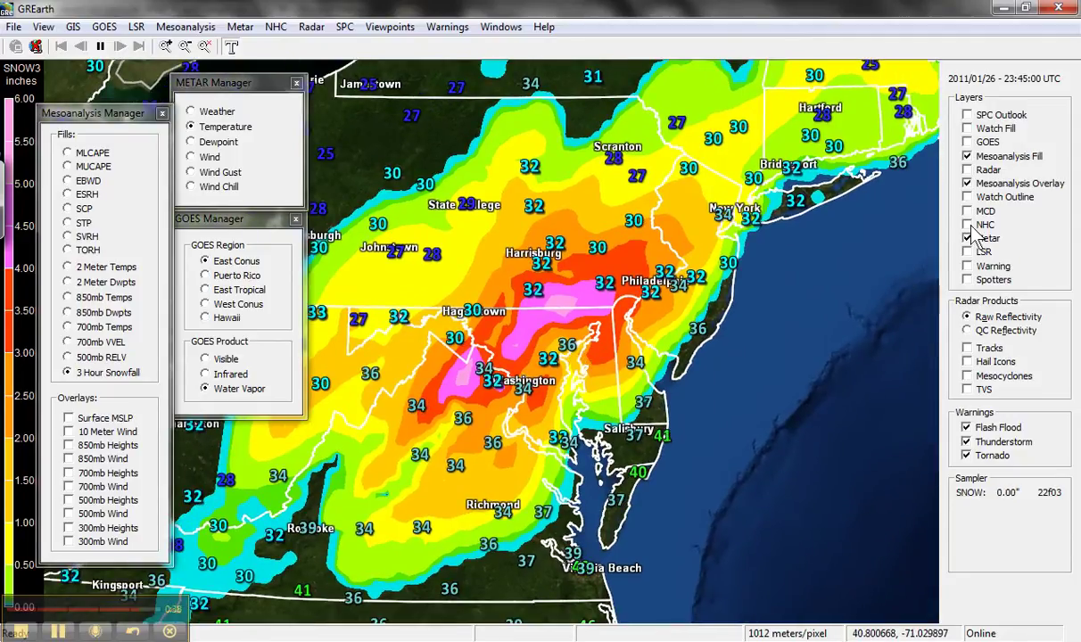
click(969, 170)
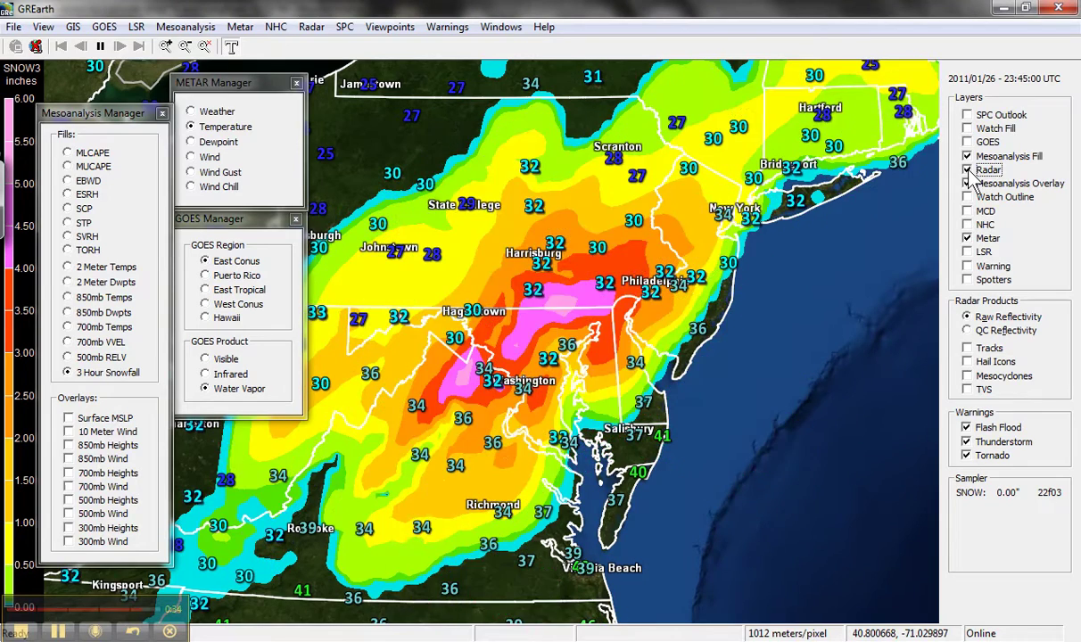
click(969, 170)
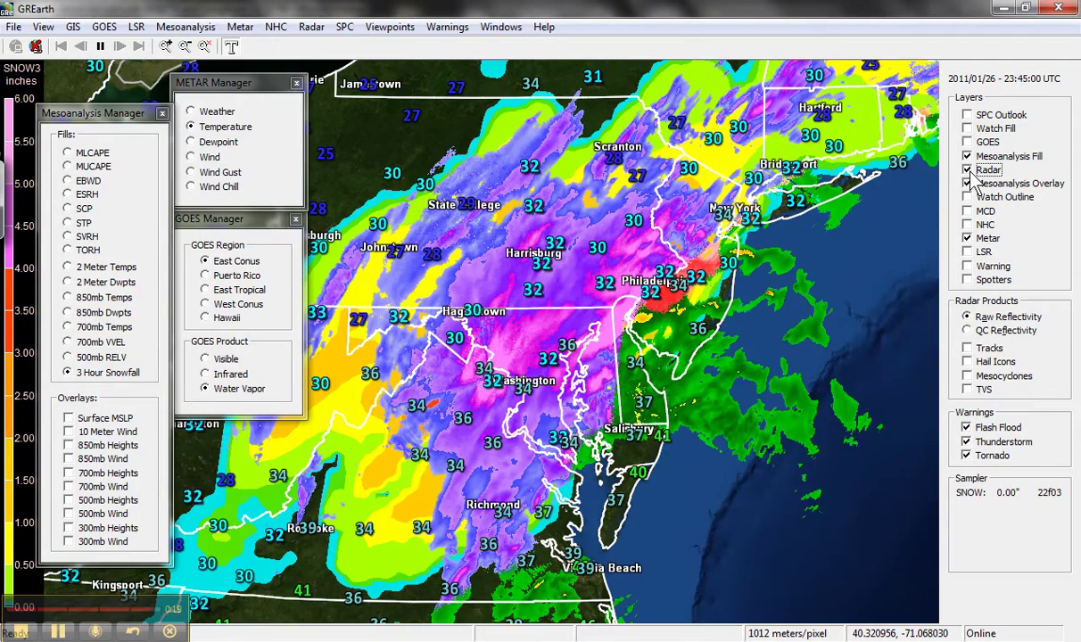
click(969, 172)
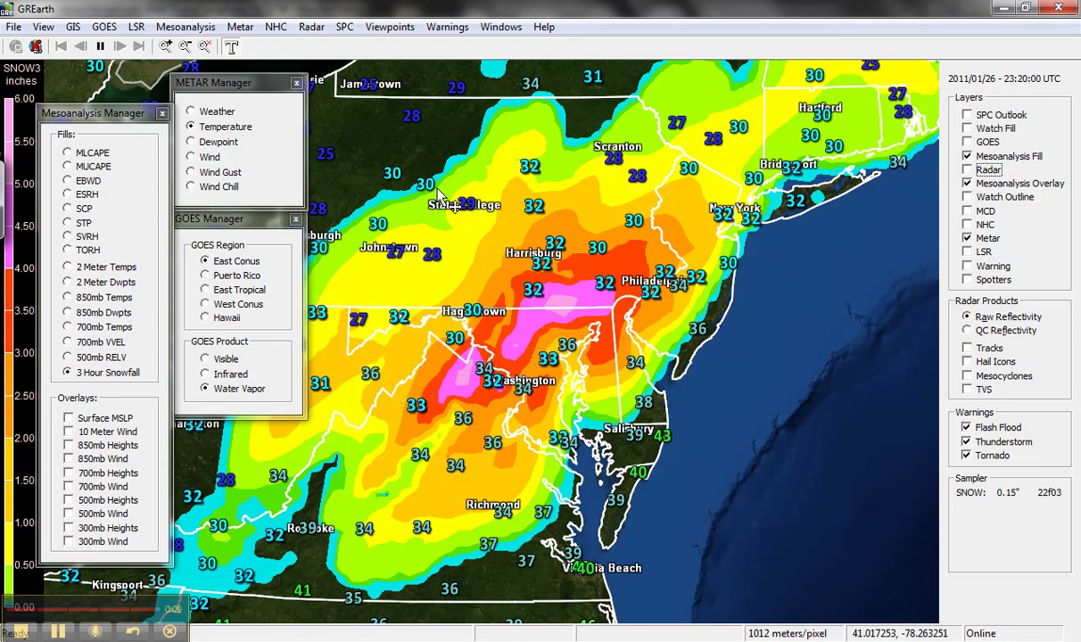
Step: Plot station dewpoints and zoom out to a globe showing Greenland, Europe and Africa
click(202, 145)
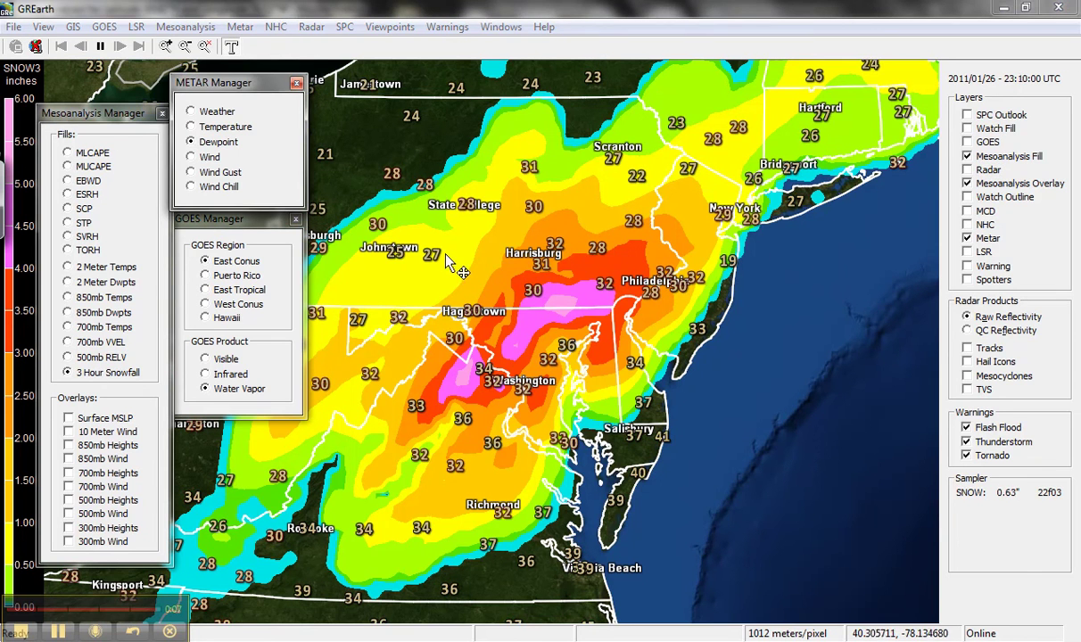
scroll(501, 297, down, 6)
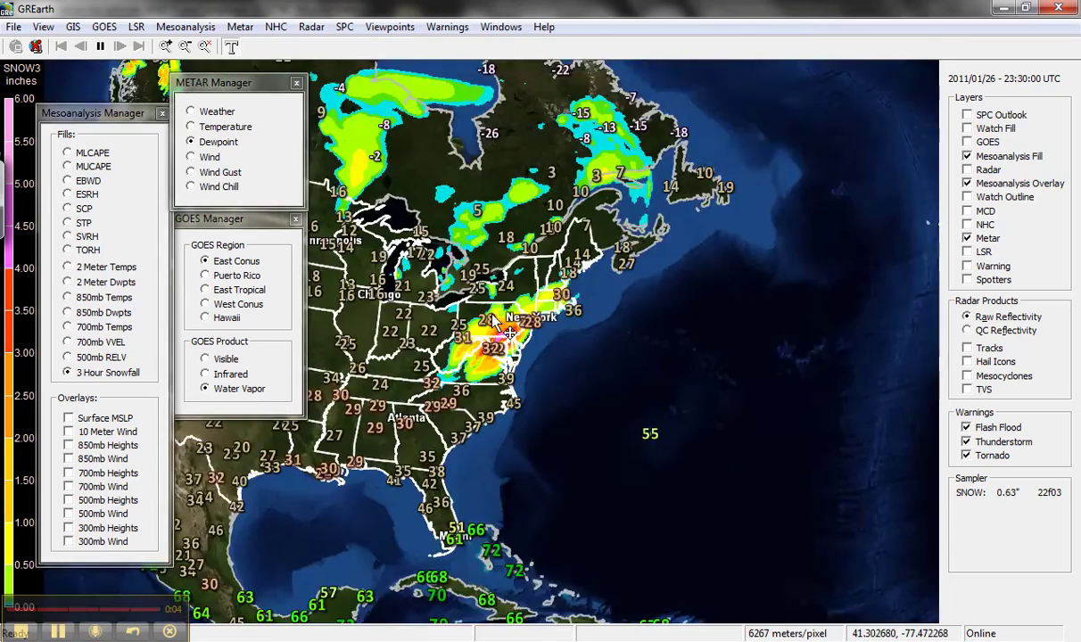
scroll(494, 323, down, 3)
drag(820, 339, 357, 350)
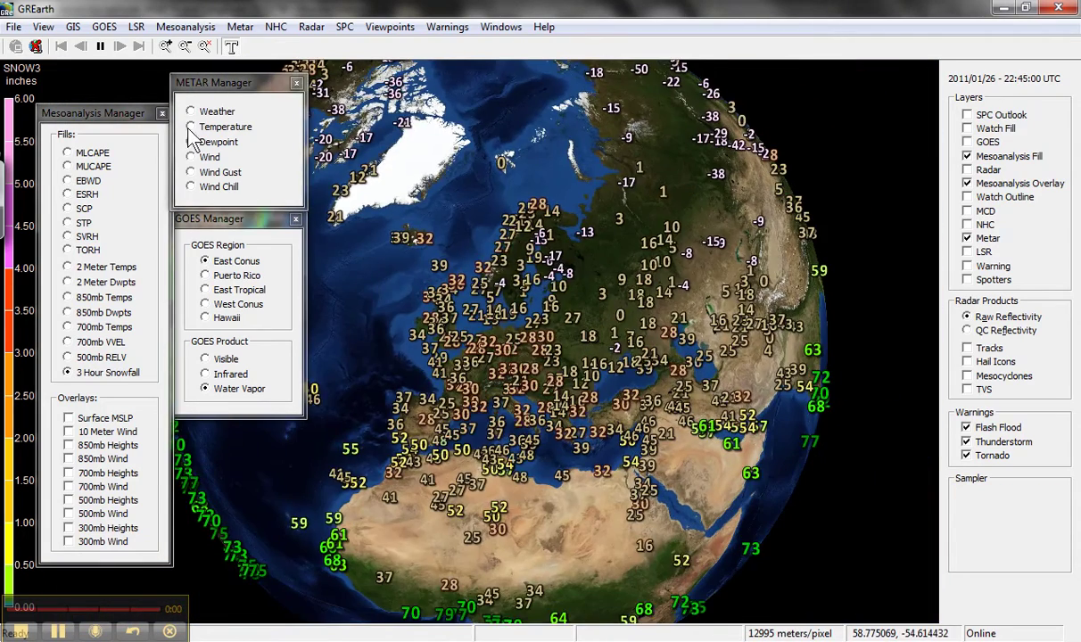